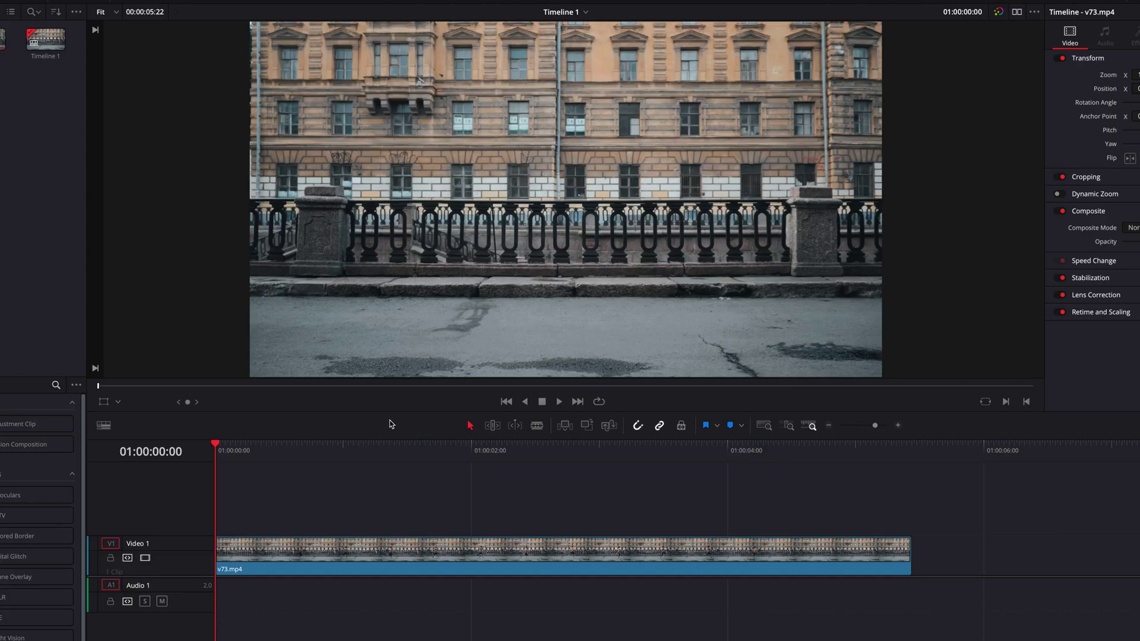
Step: Play through the runner clip v73.mp4 and stabilize it with Camera Lock enabled
key("space")
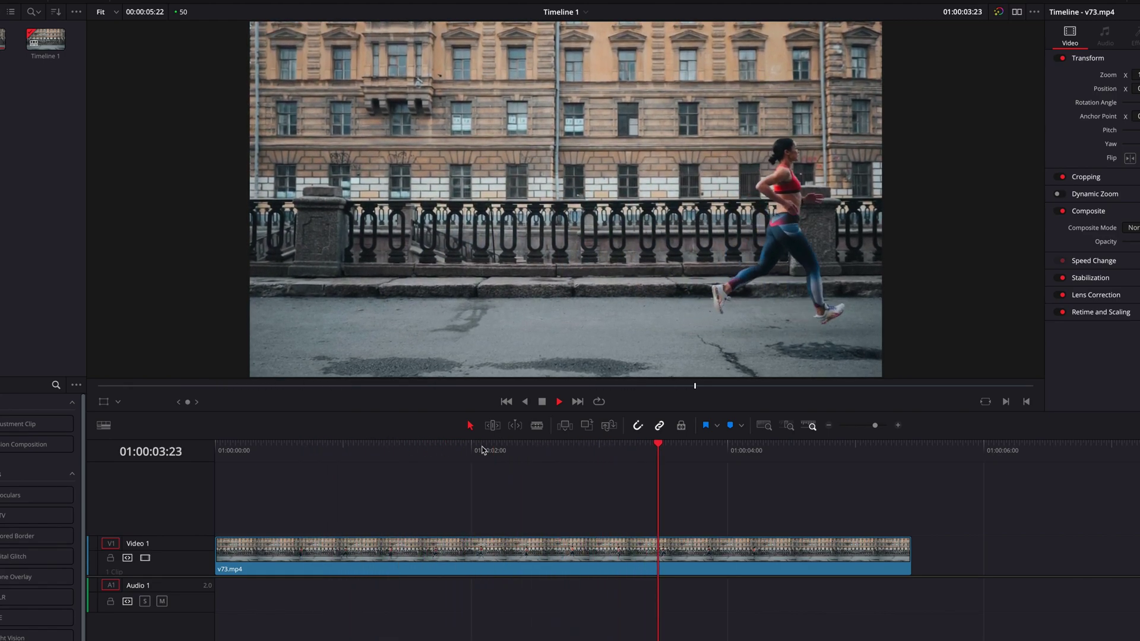
key("space")
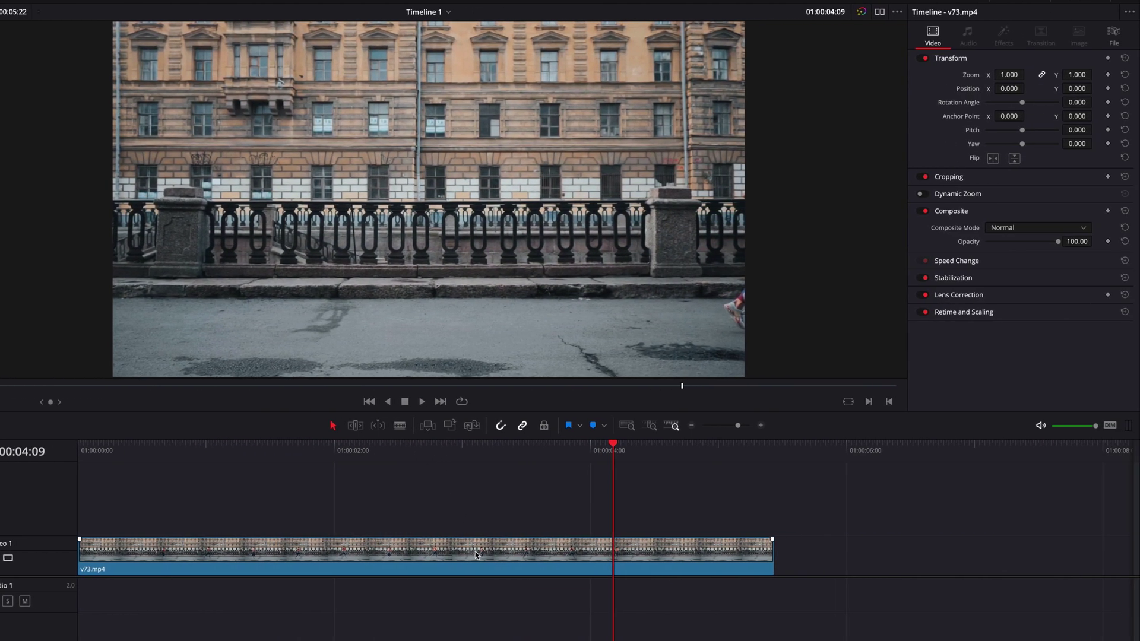
left_click(1032, 279)
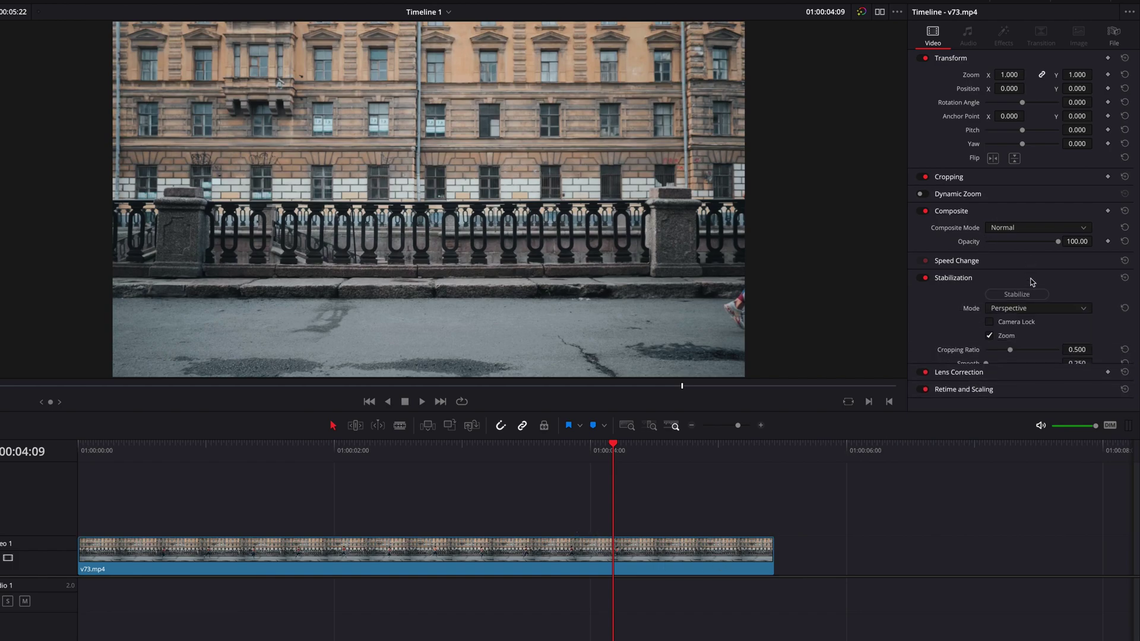
left_click(1019, 321)
left_click(1017, 294)
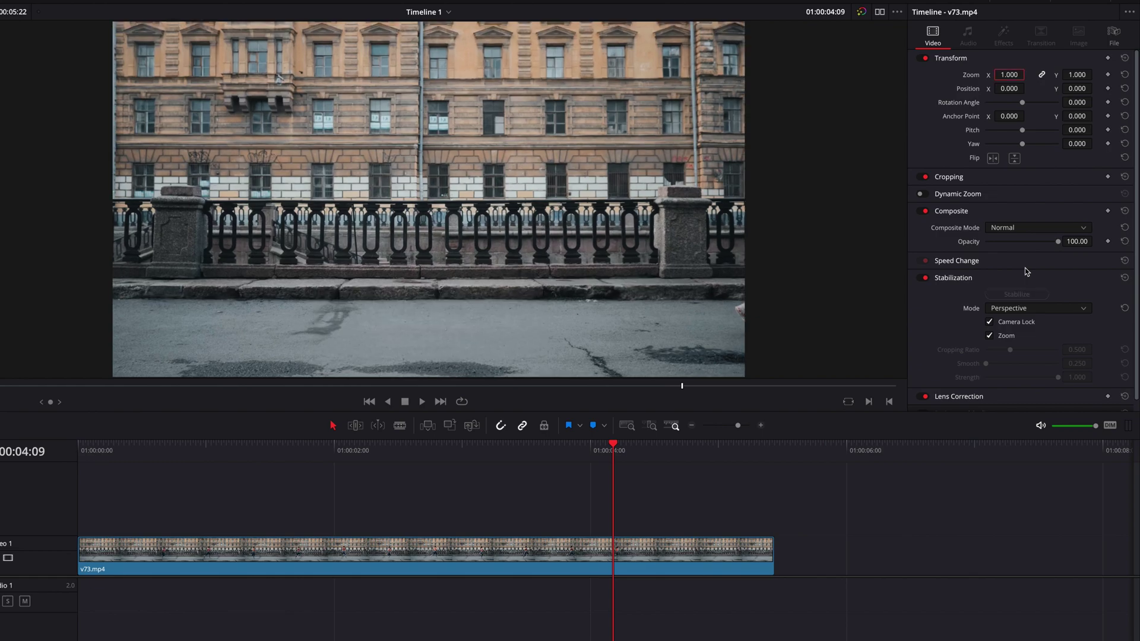
Step: Play the stabilized clip from the start to check the camera movement
key("Home")
key("space")
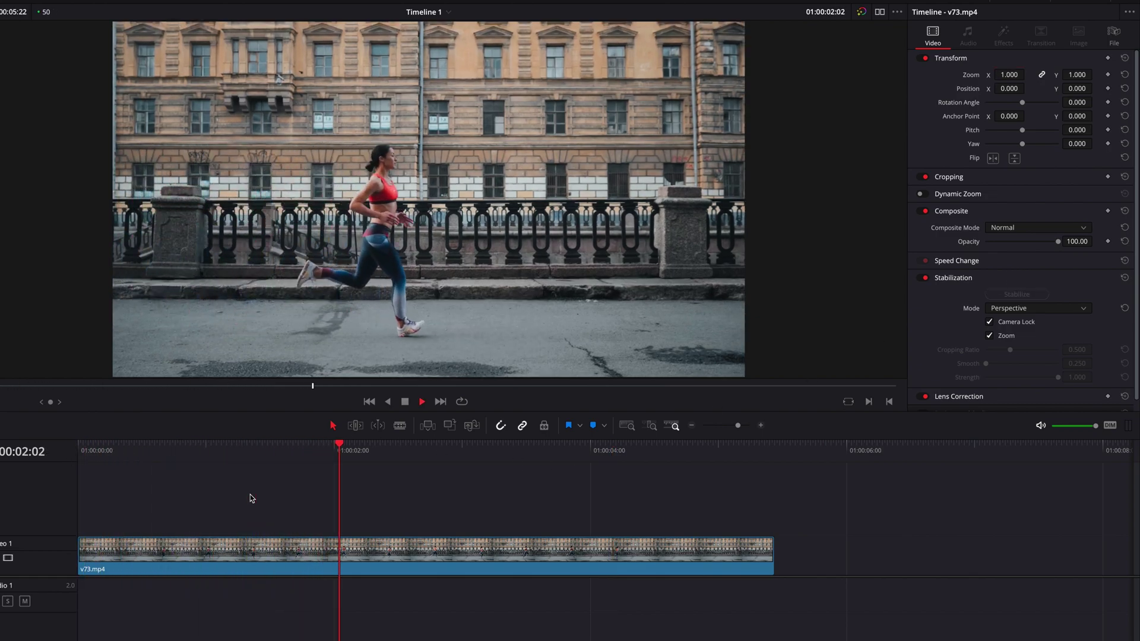
key("space")
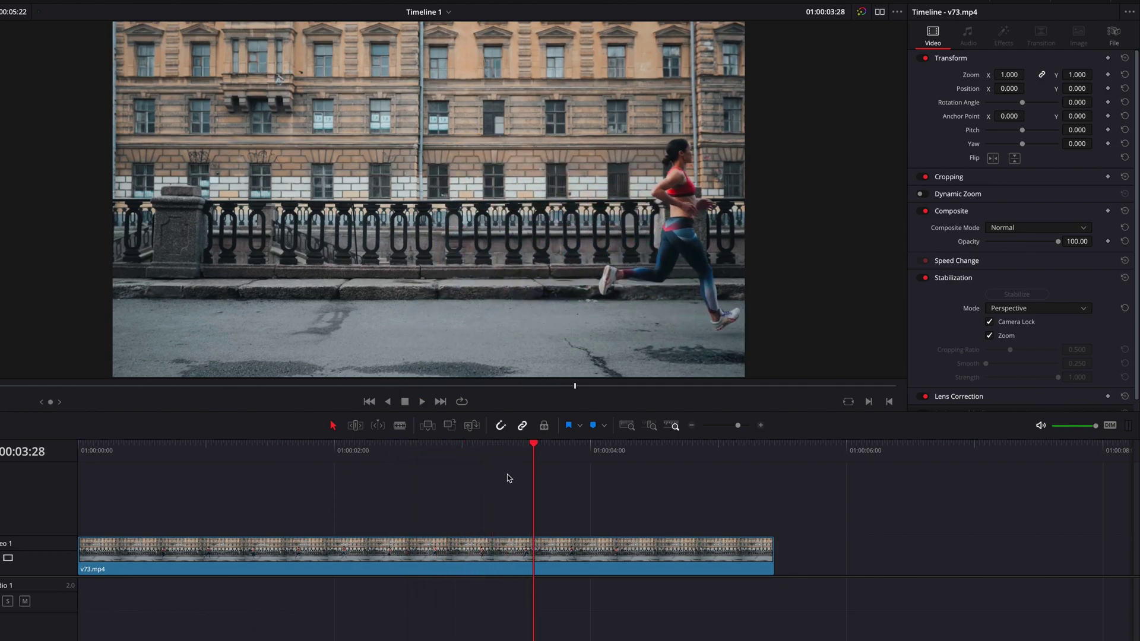
Step: Turn the stabilized v73.mp4 clip into a compound clip named Compound Clip 1
left_click_drag(488, 455, 475, 455)
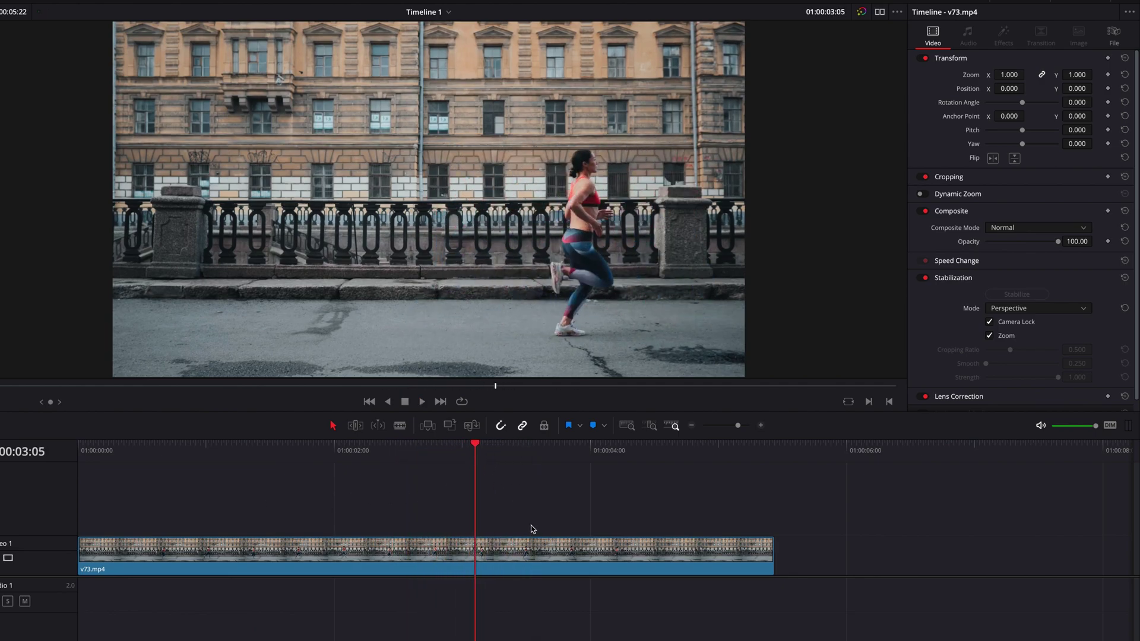
right_click(529, 552)
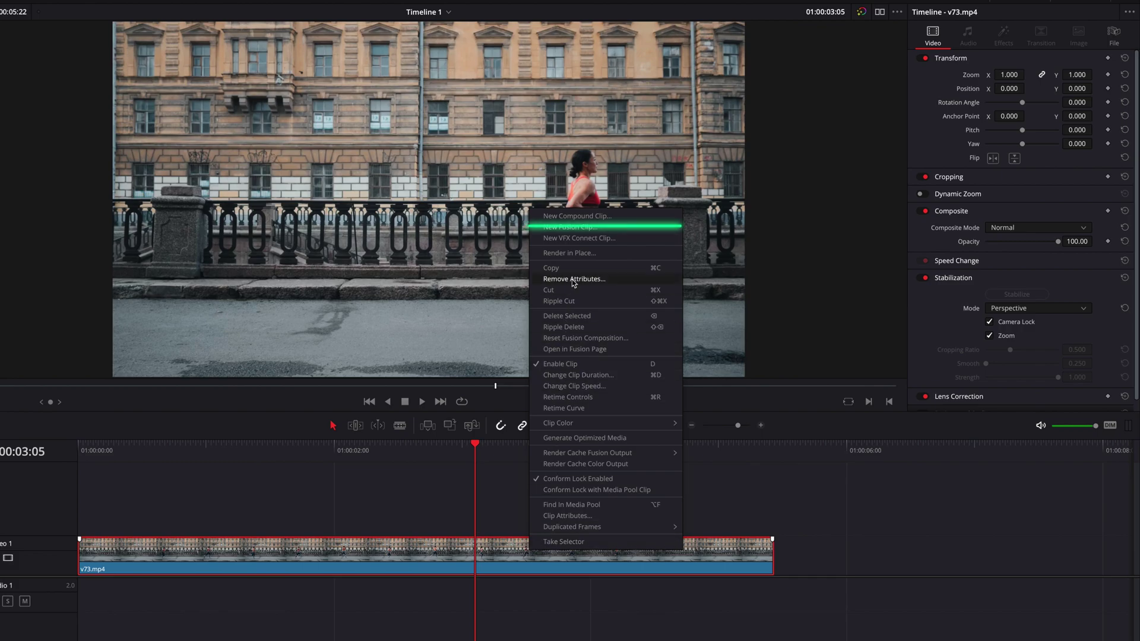
left_click(637, 217)
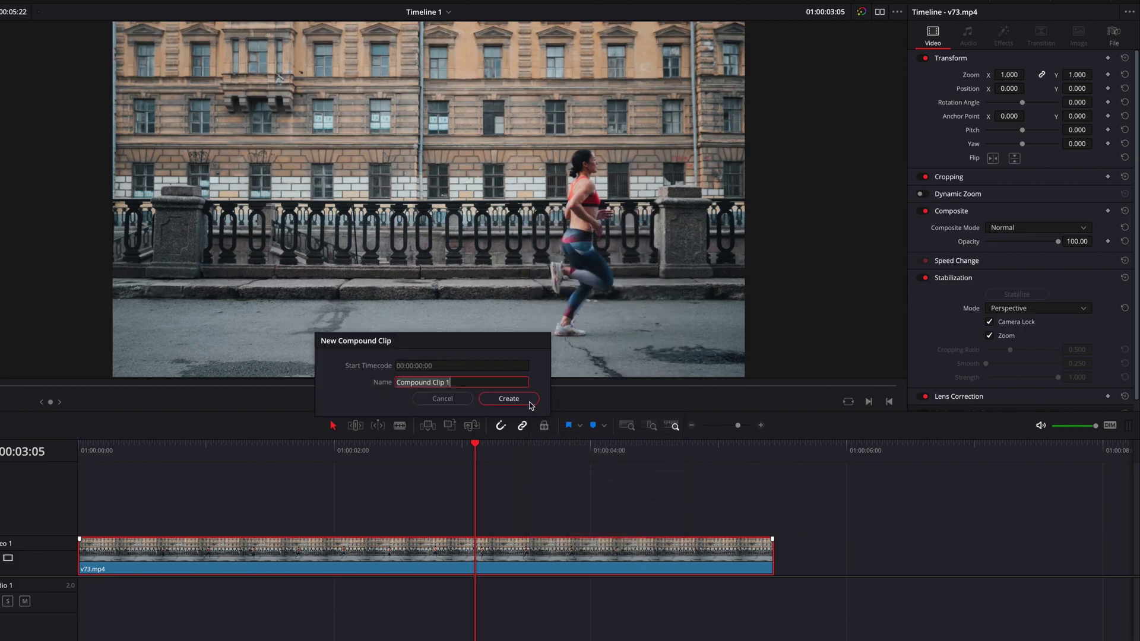
left_click(509, 399)
Step: Split the compound clip at 01:00:02:32 and turn the part after that point into a freeze frame
left_click_drag(451, 453, 417, 463)
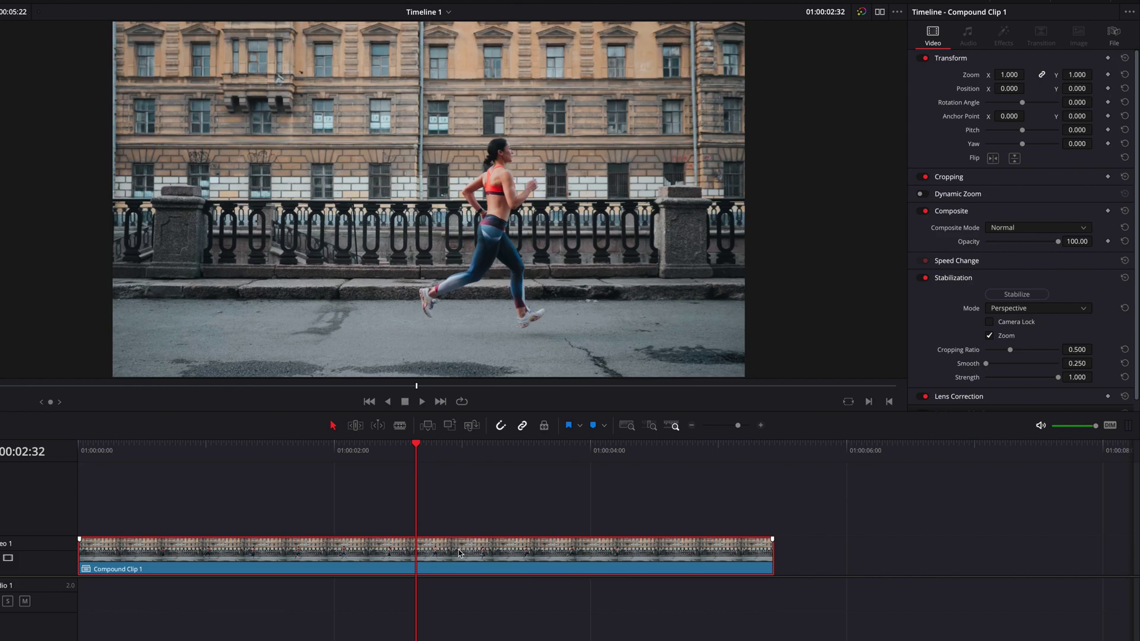
left_click(1005, 263)
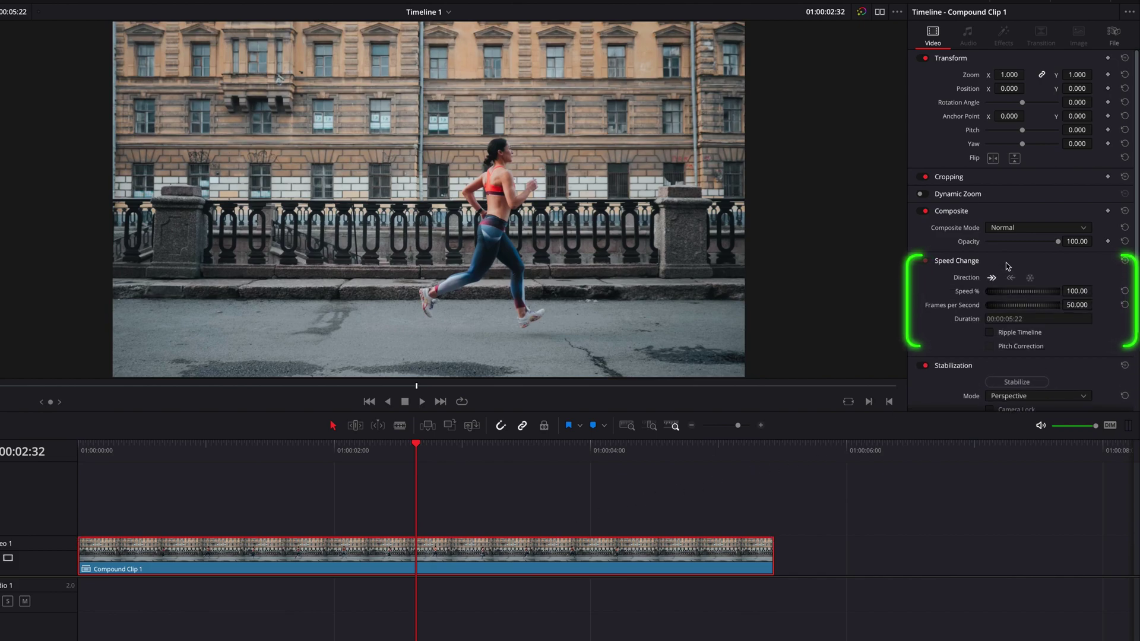
left_click(1030, 278)
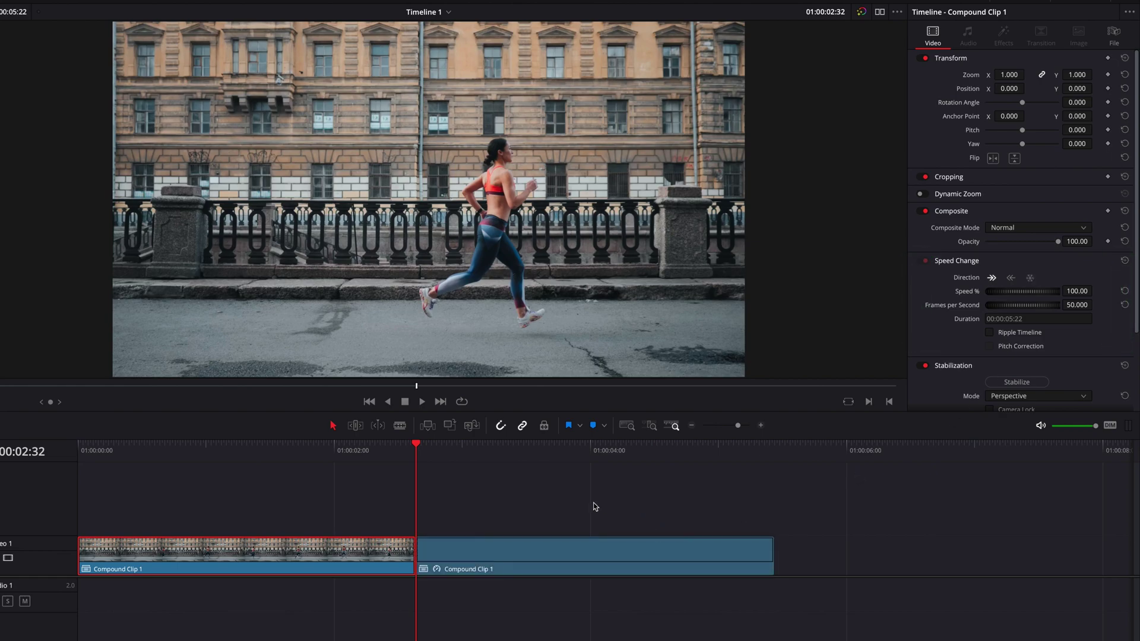
left_click_drag(766, 553, 779, 505)
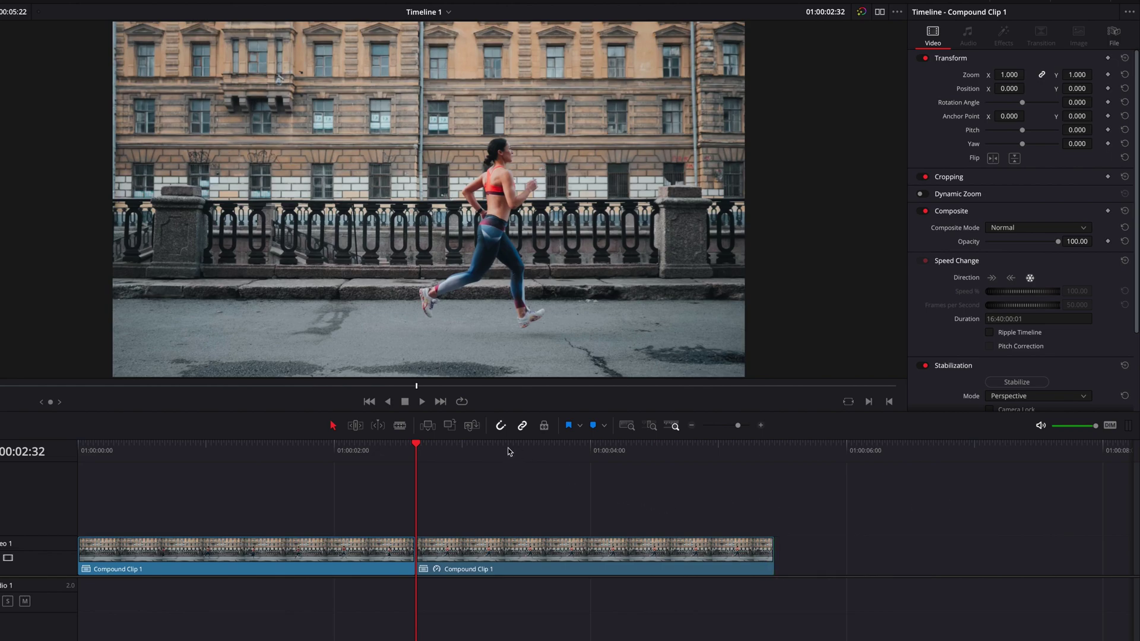
Step: Play across the cut to check how the runner freezes in mid-stride
left_click(280, 451)
key("space")
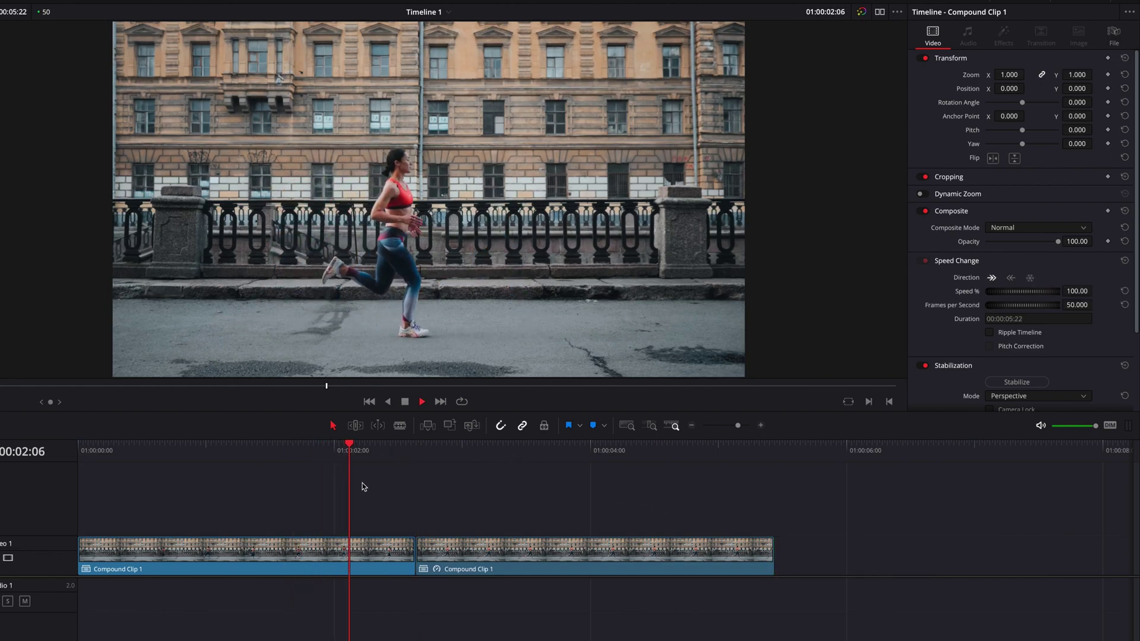
key("space")
Step: Open the frozen second part of the compound clip in Fusion
left_click(535, 453)
left_click(561, 543)
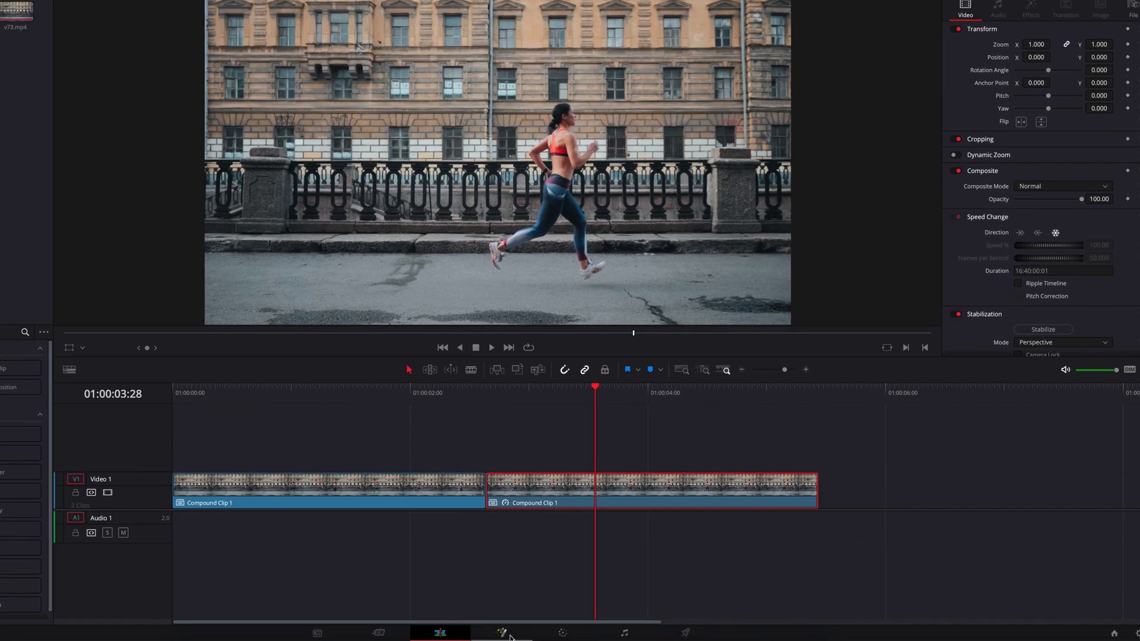
left_click(505, 634)
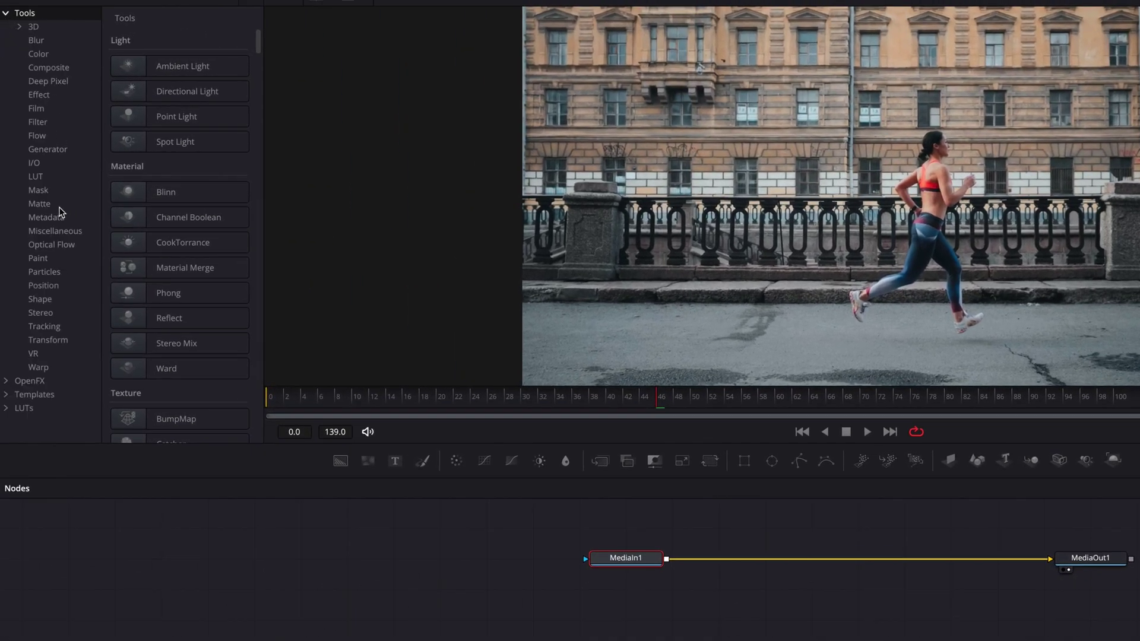
Step: Add a Matte Control node between MediaIn1 and MediaOut1, and a second, unconnected one below it
left_click(39, 204)
left_click_drag(185, 244, 747, 559)
left_click_drag(178, 242, 747, 640)
left_click_drag(652, 598, 656, 598)
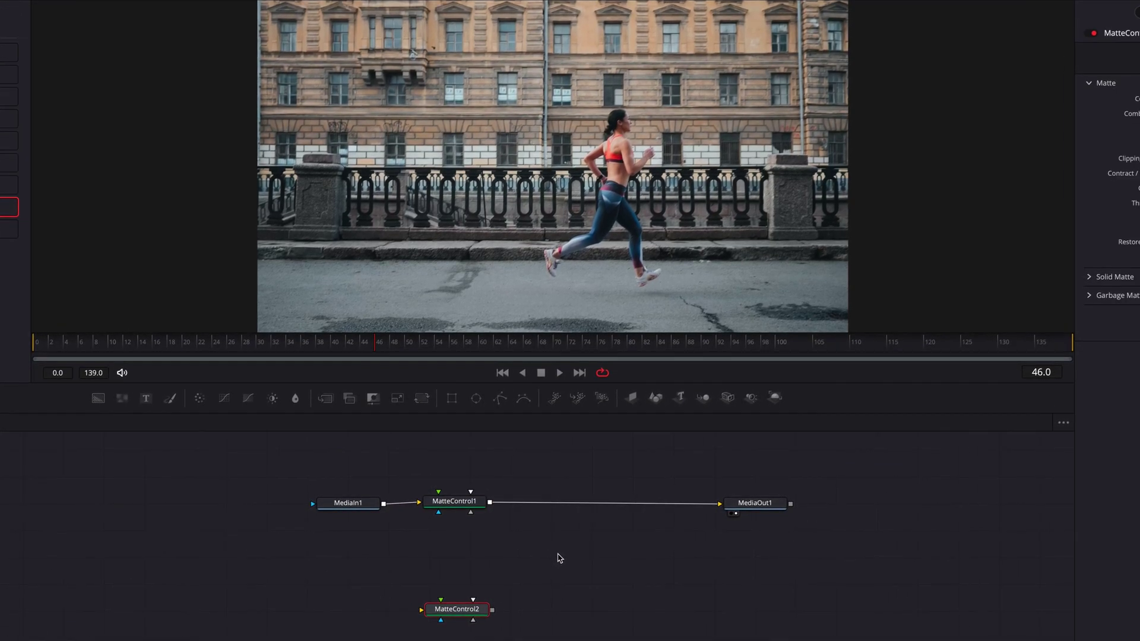
Step: Add a Polygon mask node above MatteControl1 and draw a loose closed outline around the whole runner
left_click_drag(501, 399, 464, 465)
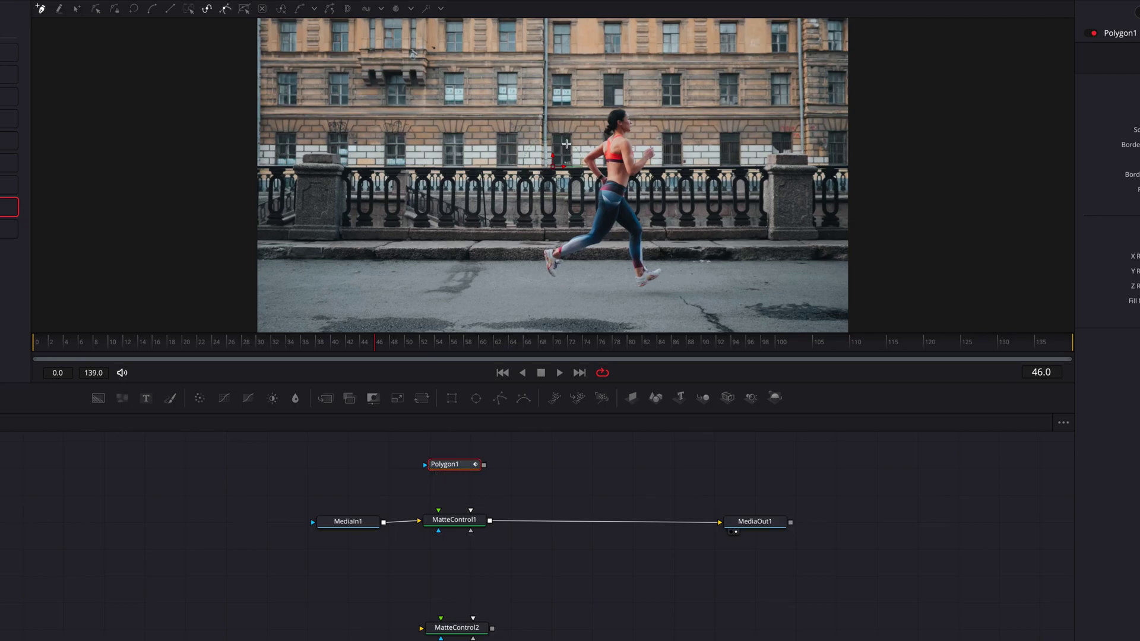
scroll(604, 109, "up", 1)
left_click(604, 108)
left_click(595, 125)
left_click(597, 147)
left_click(595, 154)
left_click(582, 164)
left_click(568, 172)
left_click(568, 189)
scroll(513, 304, "down", 3)
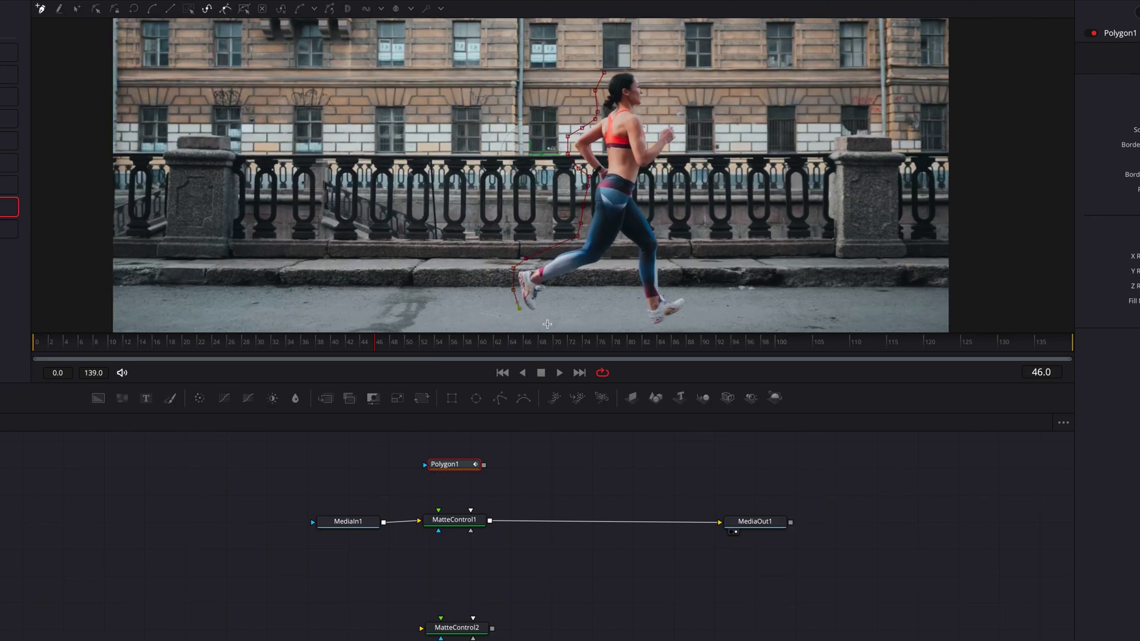
left_click(513, 246)
left_click(519, 266)
left_click(537, 278)
left_click(553, 271)
left_click(579, 250)
left_click(622, 211)
left_click(642, 283)
left_click(684, 84)
left_click(673, 69)
left_click(648, 96)
scroll(649, 96, "up", 2)
left_click(646, 114)
left_click(652, 97)
left_click(640, 67)
left_click(621, 63)
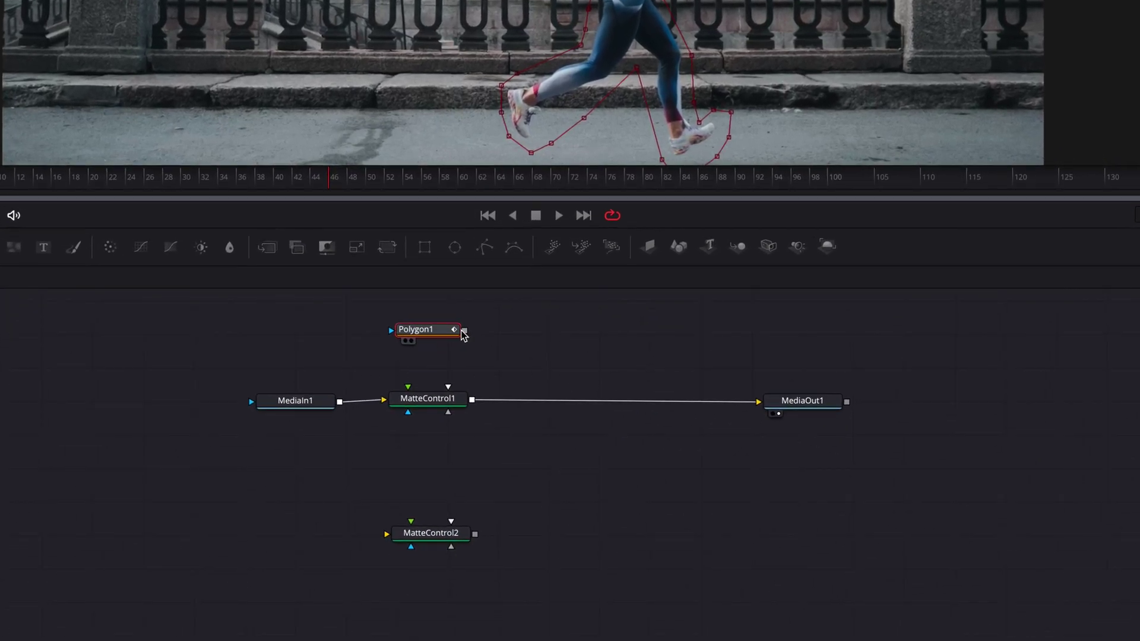
Step: Connect Polygon1 to MatteControl1 as its garbage matte to cut the runner out of the background
left_click_drag(465, 330, 437, 403)
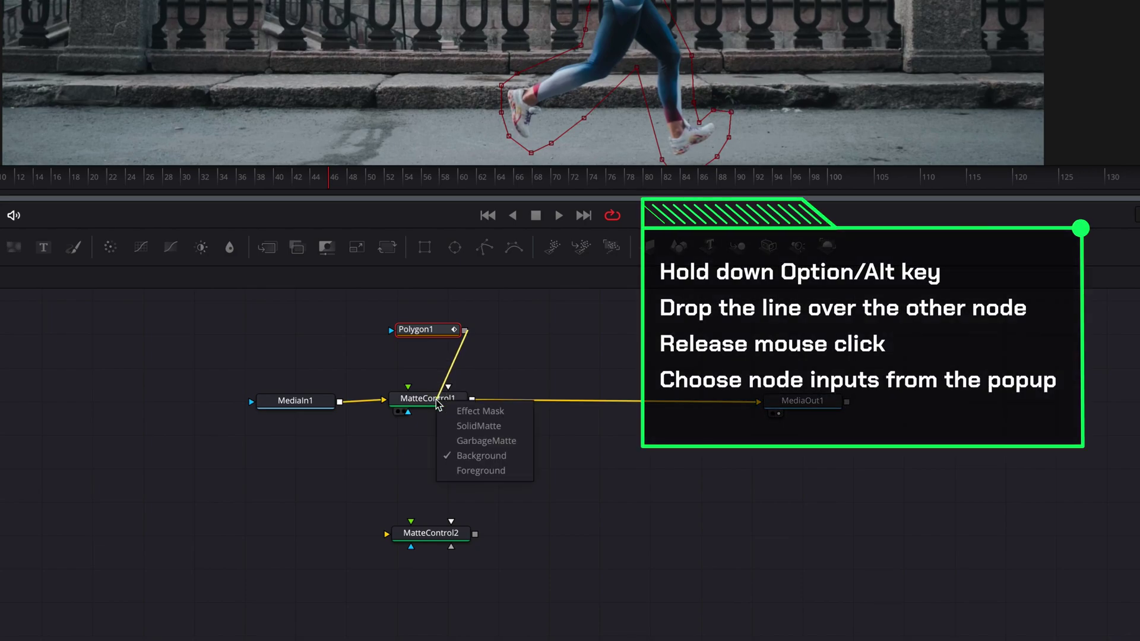
left_click(520, 440)
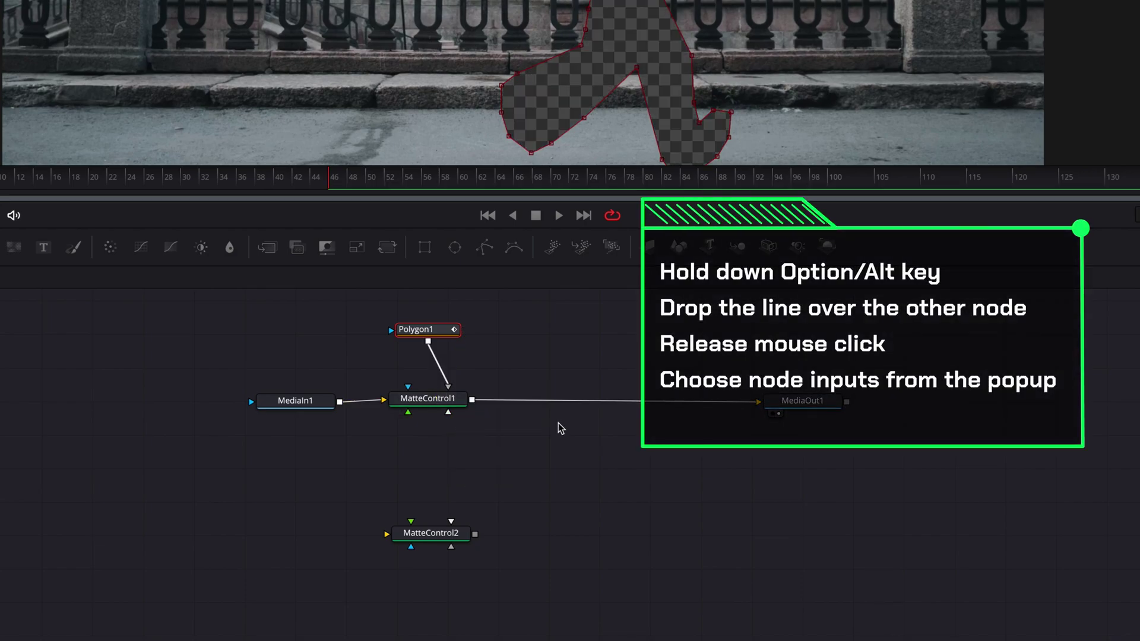
scroll(616, 3, "down", 1)
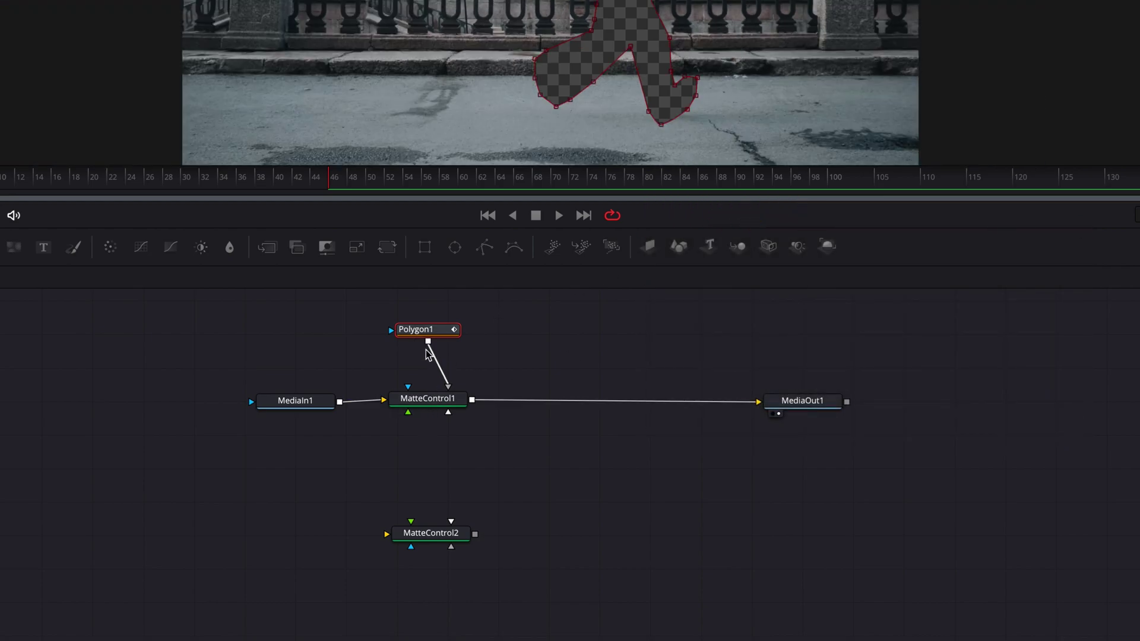
Step: Connect Polygon1 to MatteControl2 as its garbage matte, and feed MediaIn1 into MatteControl2's background input
left_click_drag(428, 343, 442, 542)
left_click(504, 578)
left_click_drag(339, 402, 389, 538)
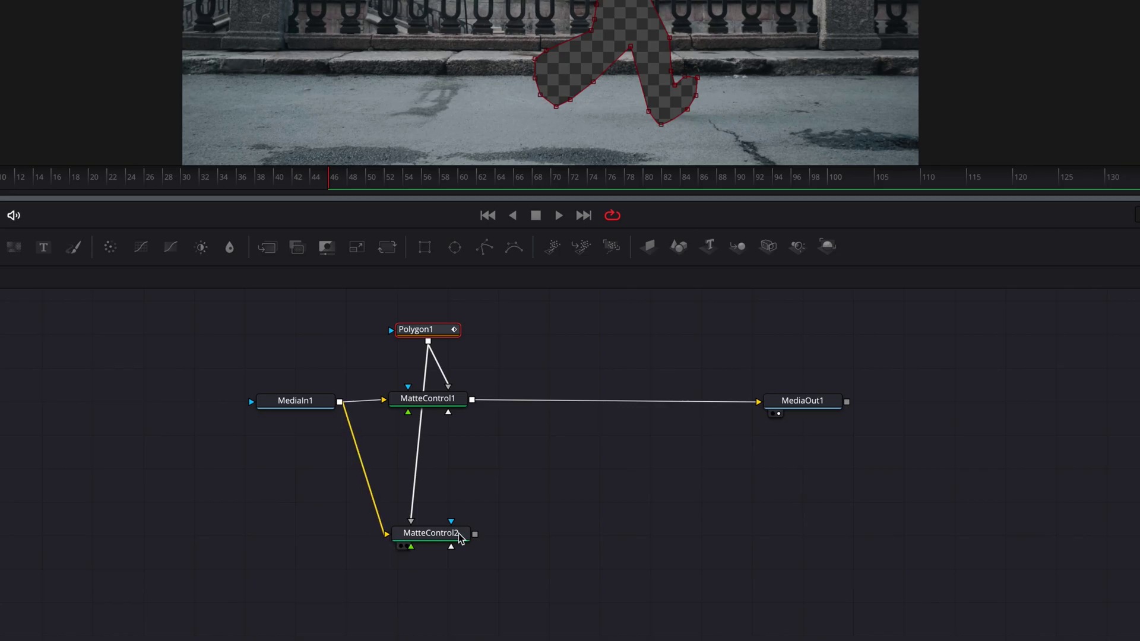
Step: View both Matte Control nodes' outputs and invert the garbage matte of MatteControl2 to isolate the runner
left_click(449, 406)
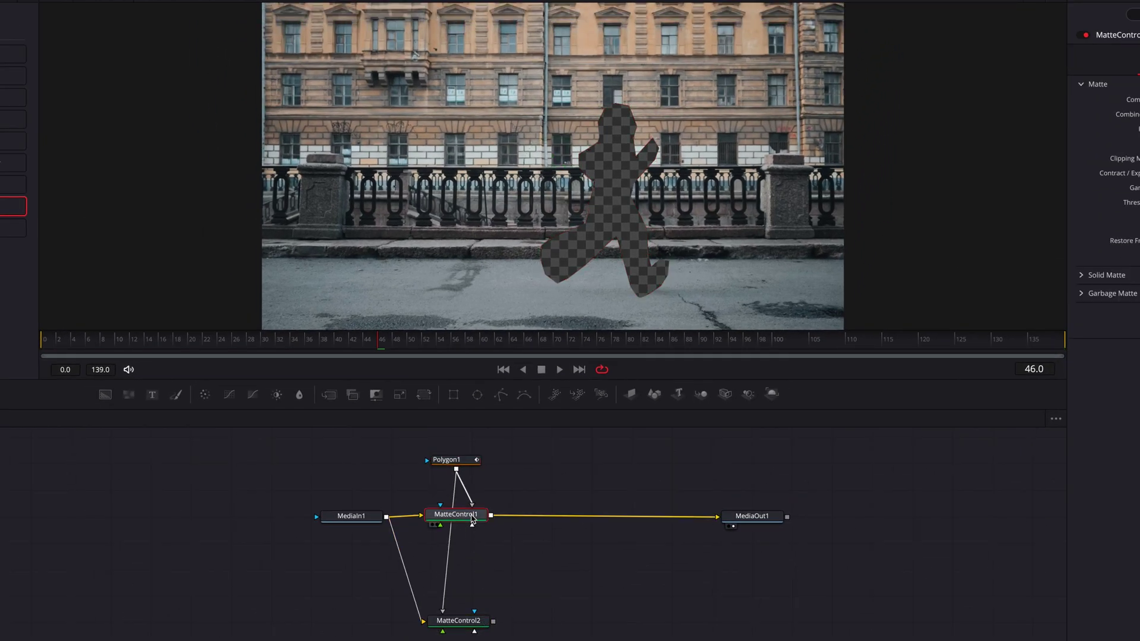
left_click(485, 622)
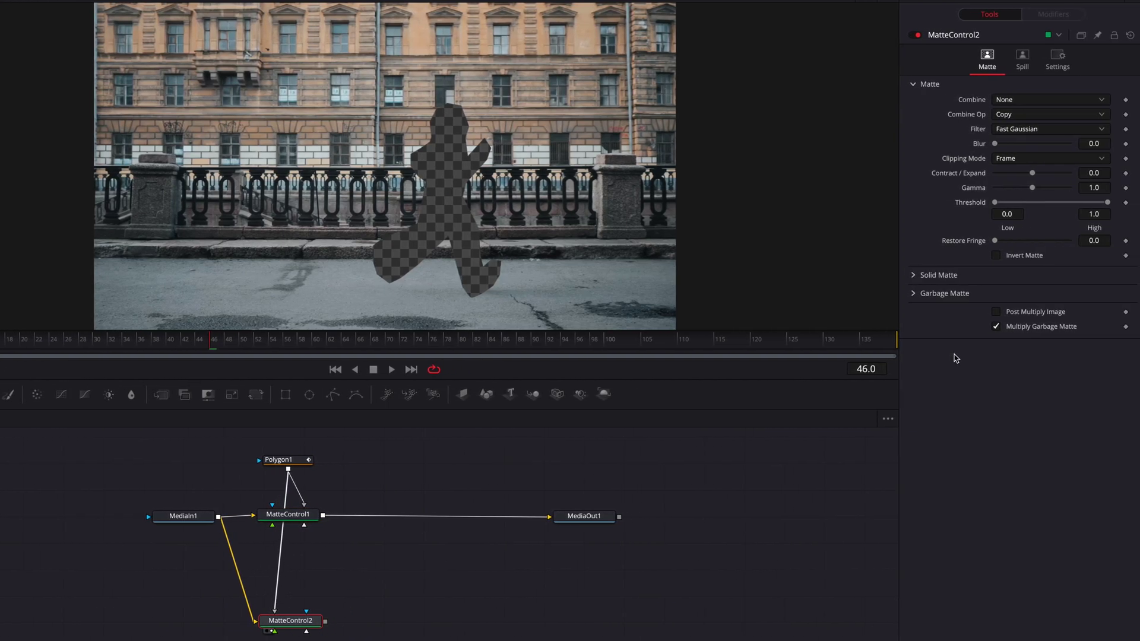
left_click(914, 293)
left_click(996, 310)
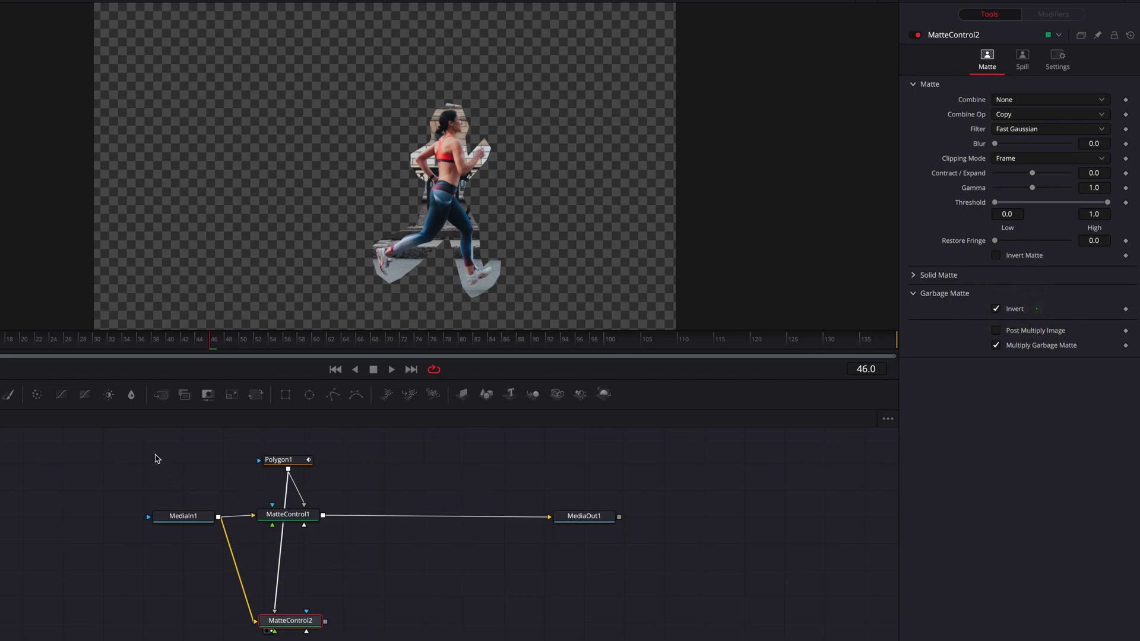
Step: Insert a Merge node between MatteControl1 and MediaOut1, and connect MatteControl2 to its foreground input
left_click_drag(167, 406, 429, 519)
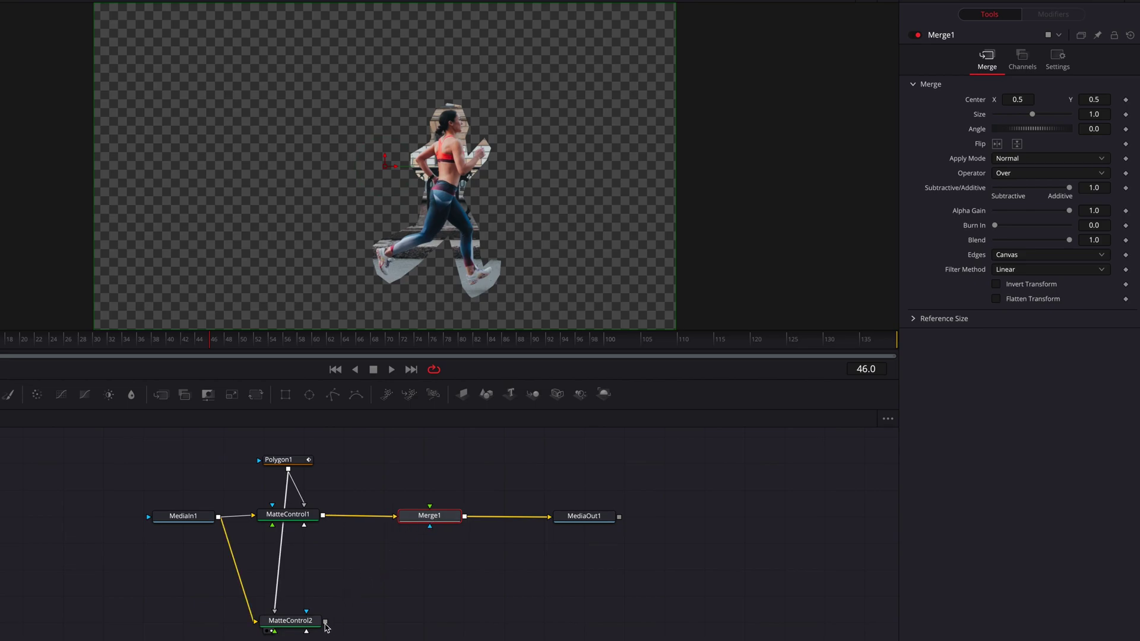
left_click_drag(325, 623, 436, 518)
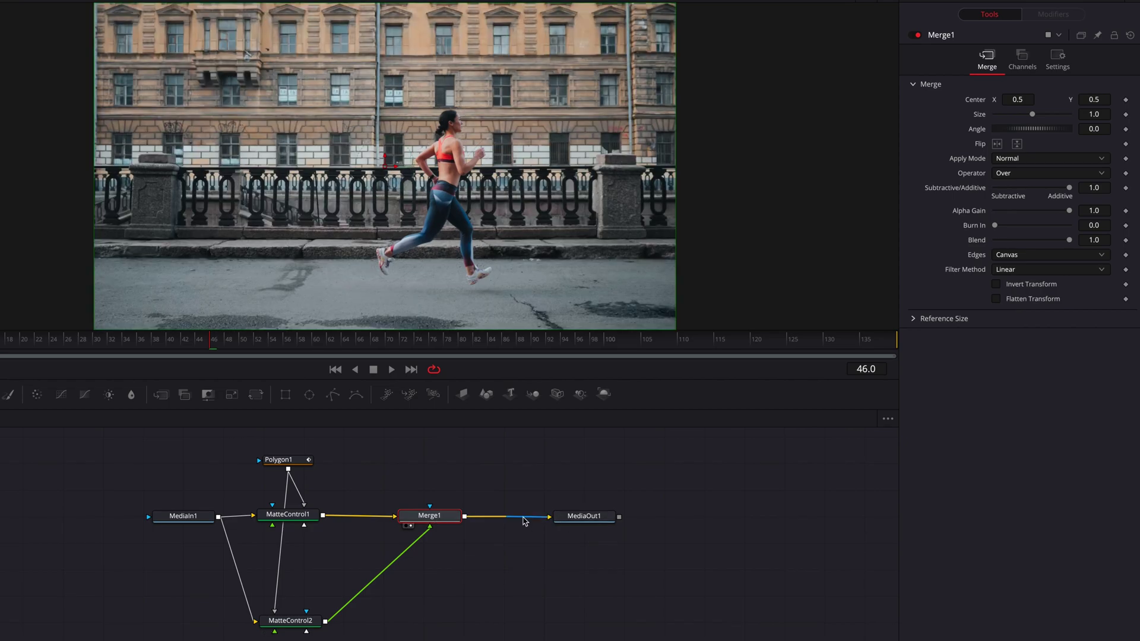
Step: Try shifting the runner cutout with Merge1's Center values, and undo the shift
left_click_drag(1078, 99, 1016, 101)
key("ctrl+z")
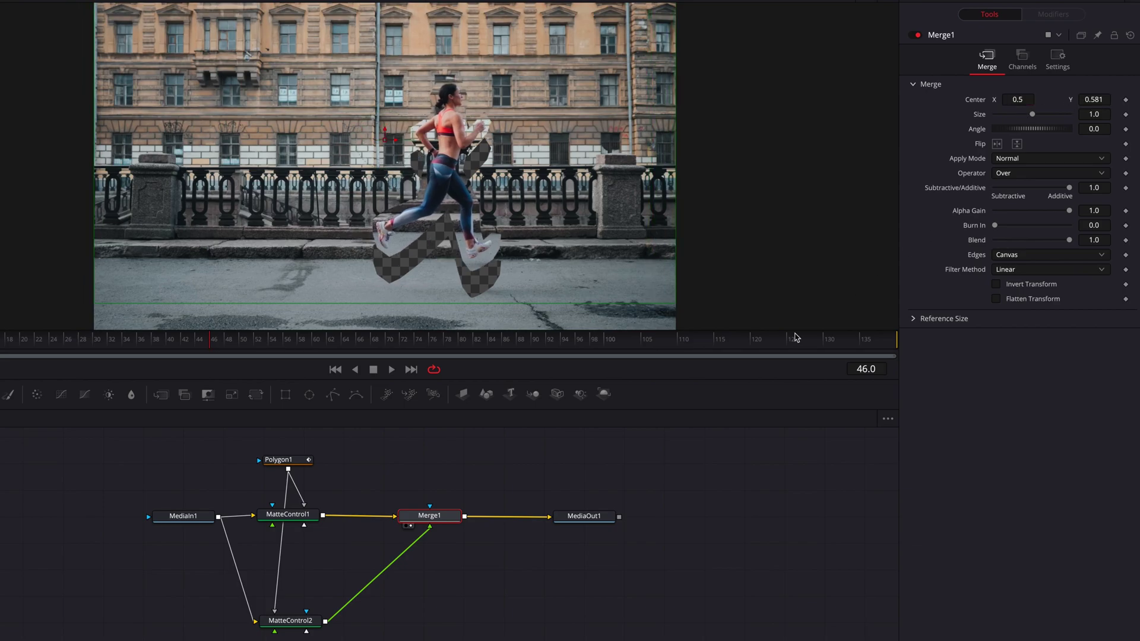
key("ctrl+z")
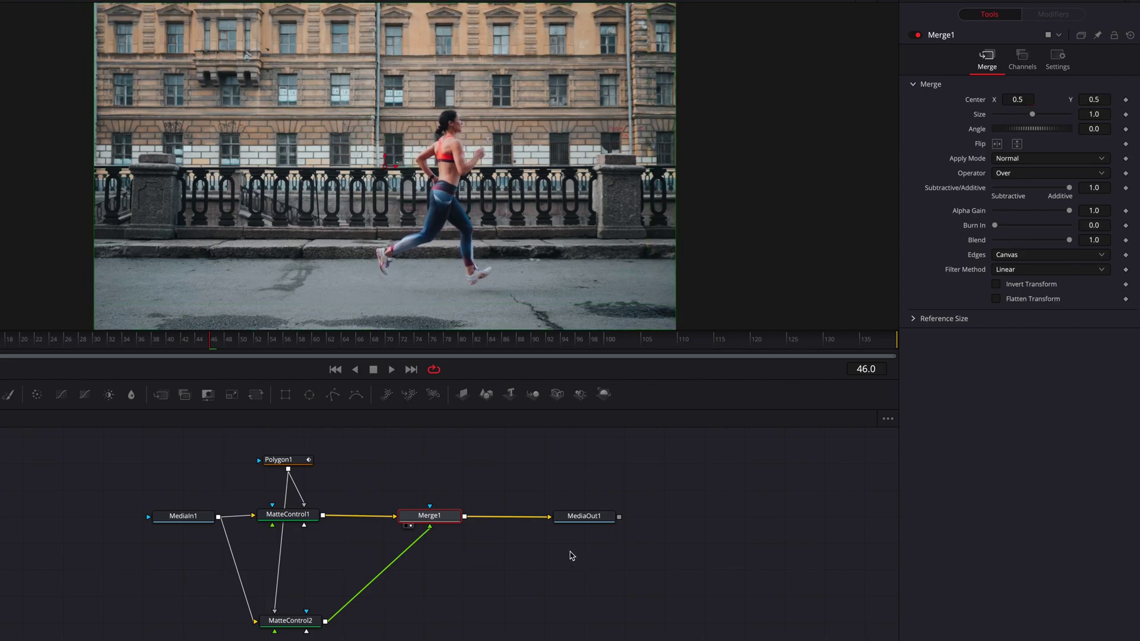
Step: Space MediaOut1 farther away from Merge1, and offset the runner cutout slightly up and to the right with Merge1's Center values
mouse_move(577, 532)
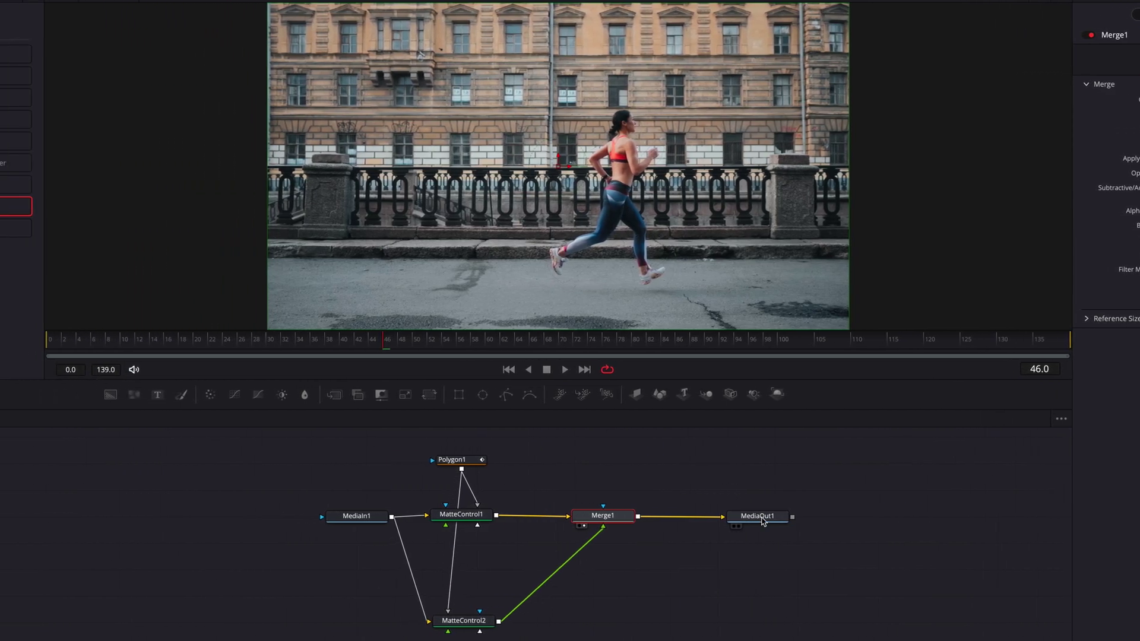
left_click_drag(586, 516, 734, 521)
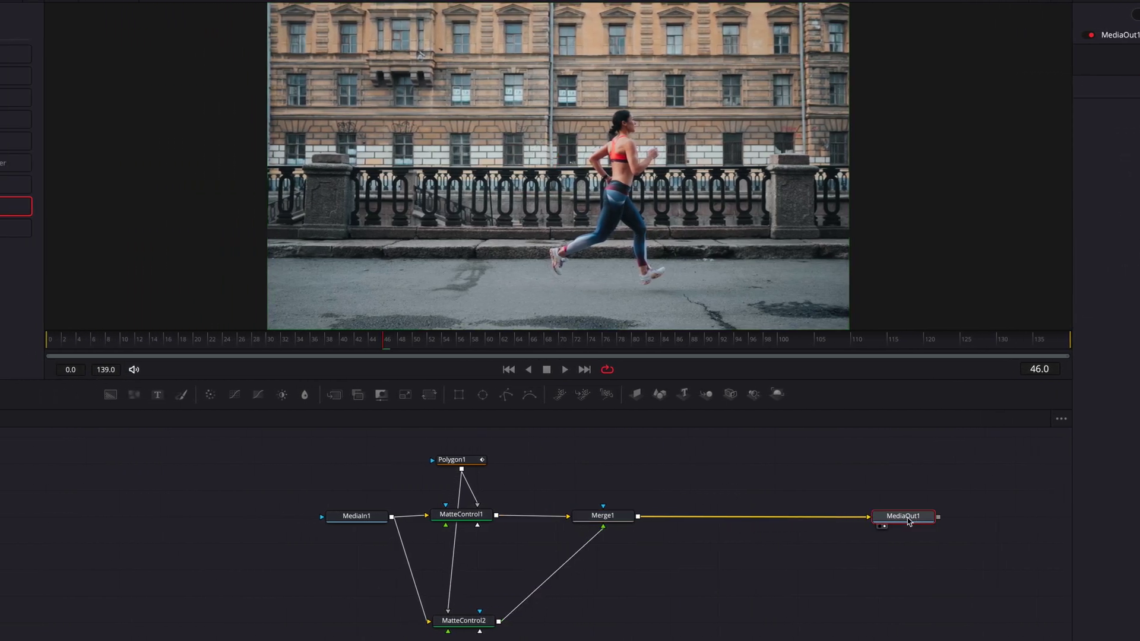
left_click(619, 517)
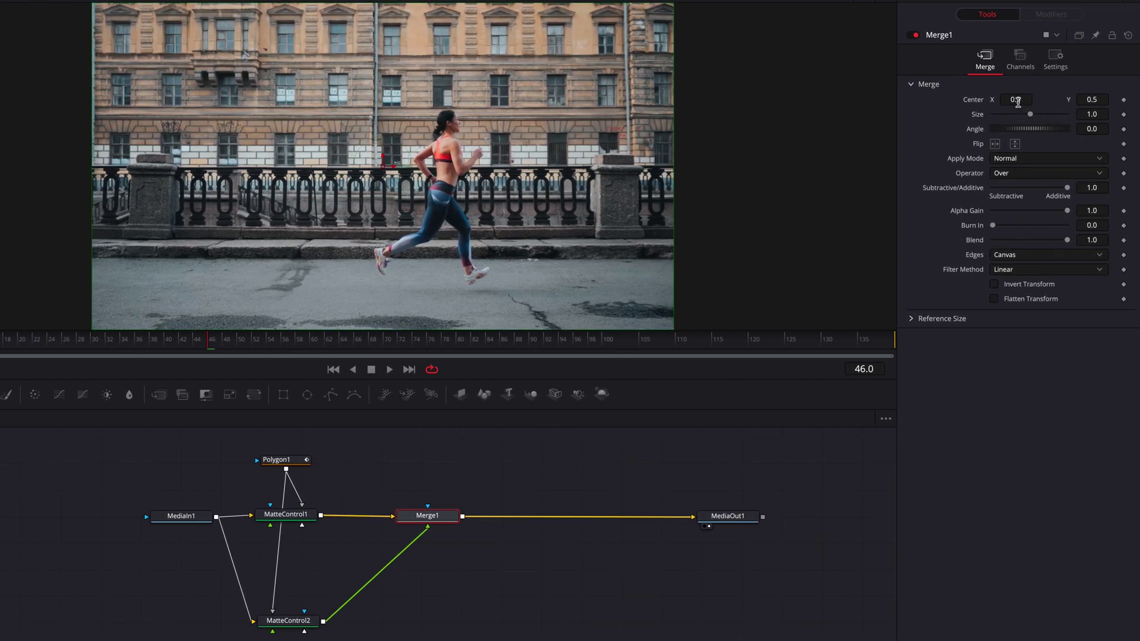
left_click_drag(1017, 102, 1017, 103)
left_click_drag(1096, 97, 1096, 97)
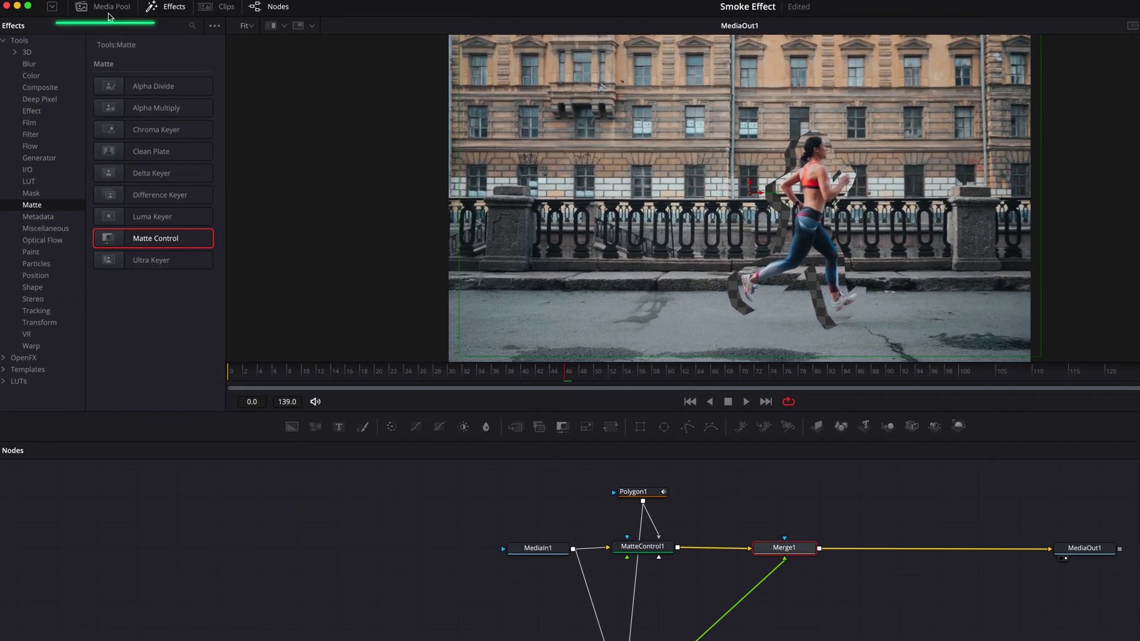
Step: Add Compound Clip 1 to the node graph as a second media input, and insert a Merge node between Merge1 and MediaOut1
left_click(108, 9)
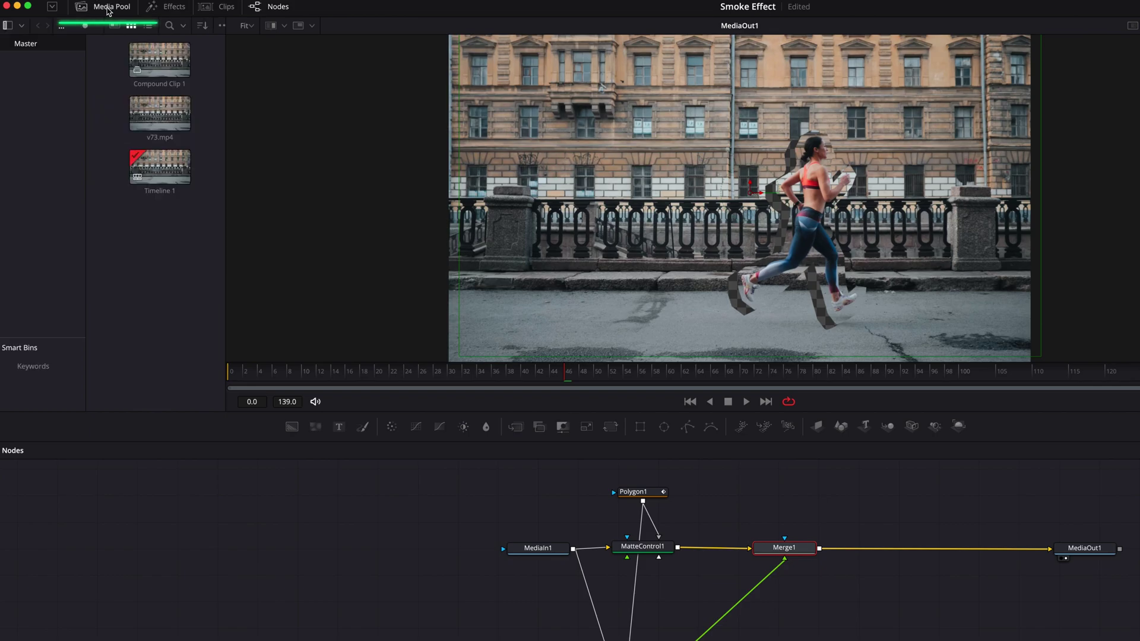
left_click_drag(148, 60, 923, 501)
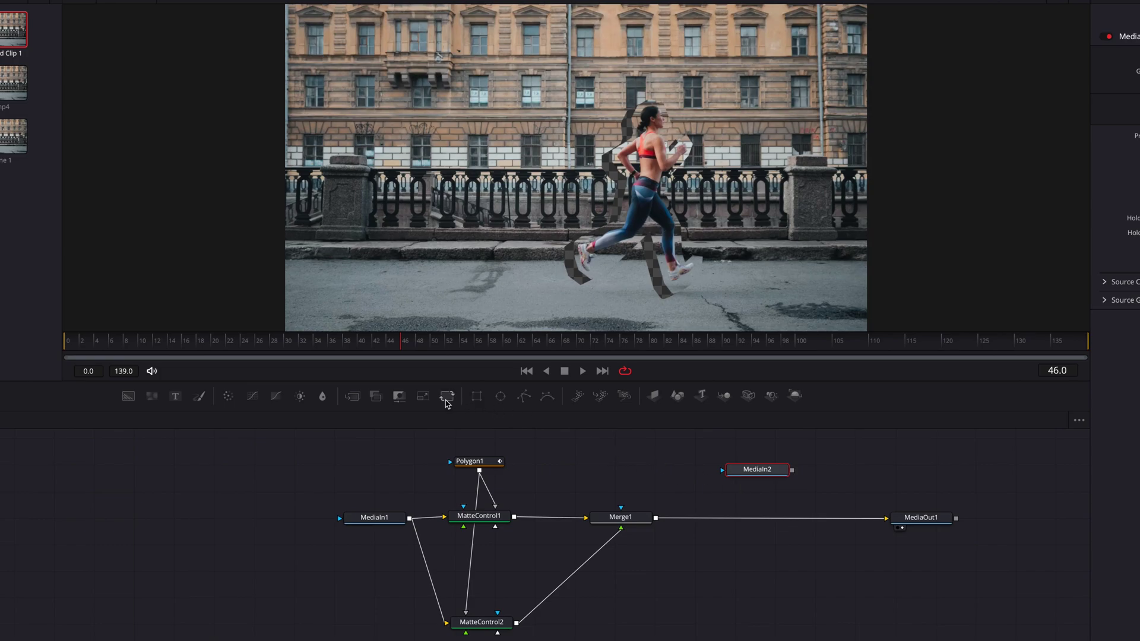
key("ctrl+shift+a")
left_click_drag(355, 403, 767, 520)
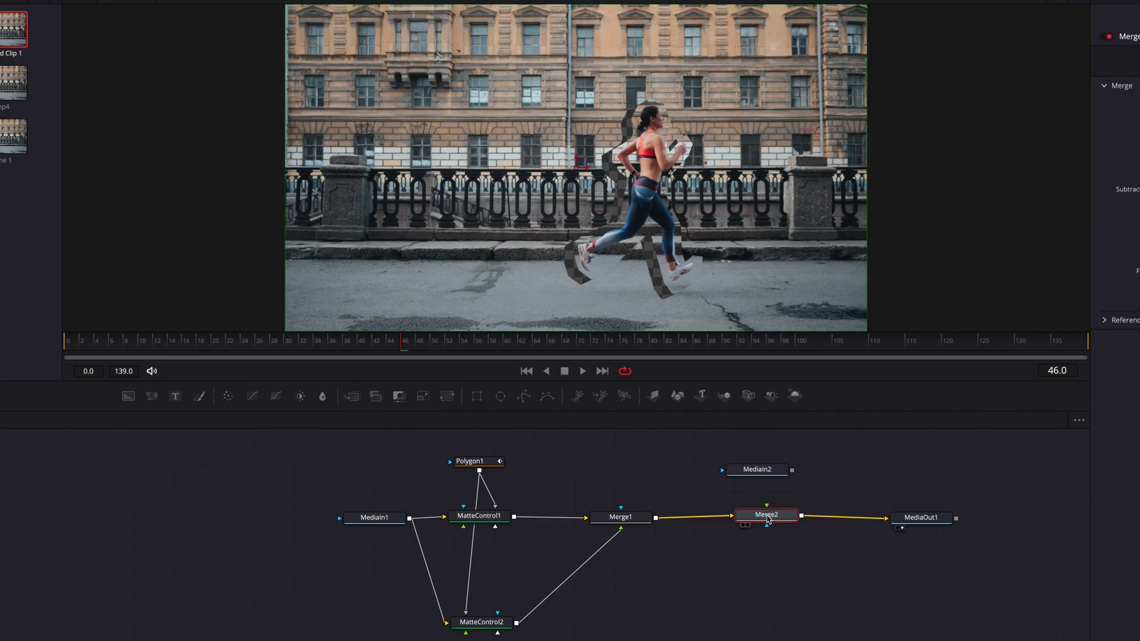
Step: View MediaIn2 on its own, play it, and move the playhead to frame 58
left_click(757, 469)
key("space")
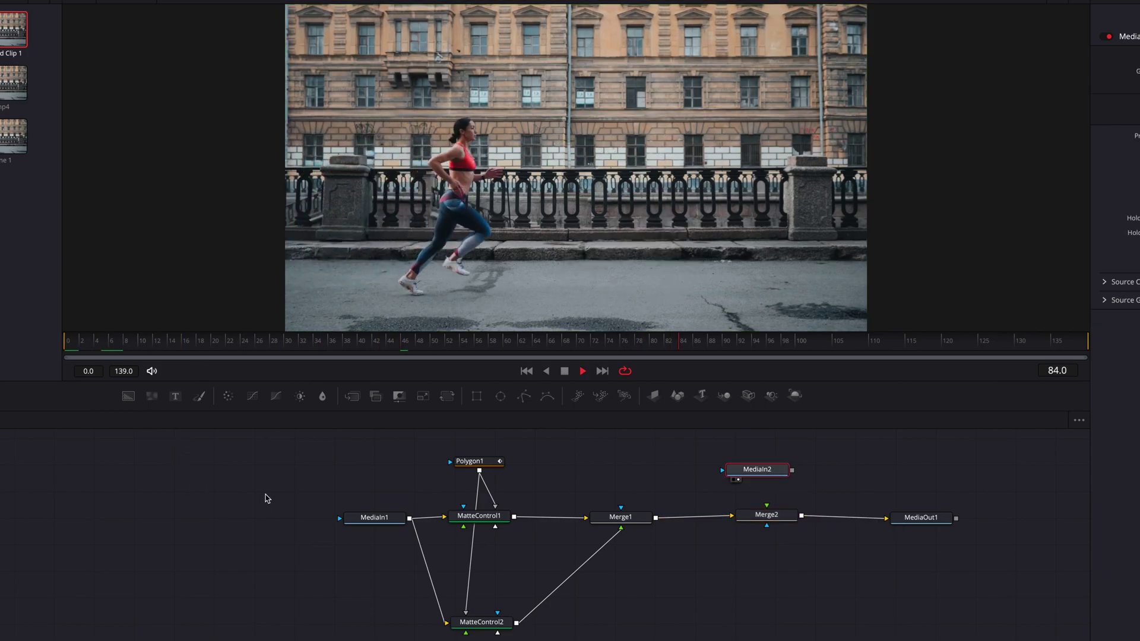
left_click(250, 342)
left_click_drag(250, 342, 492, 348)
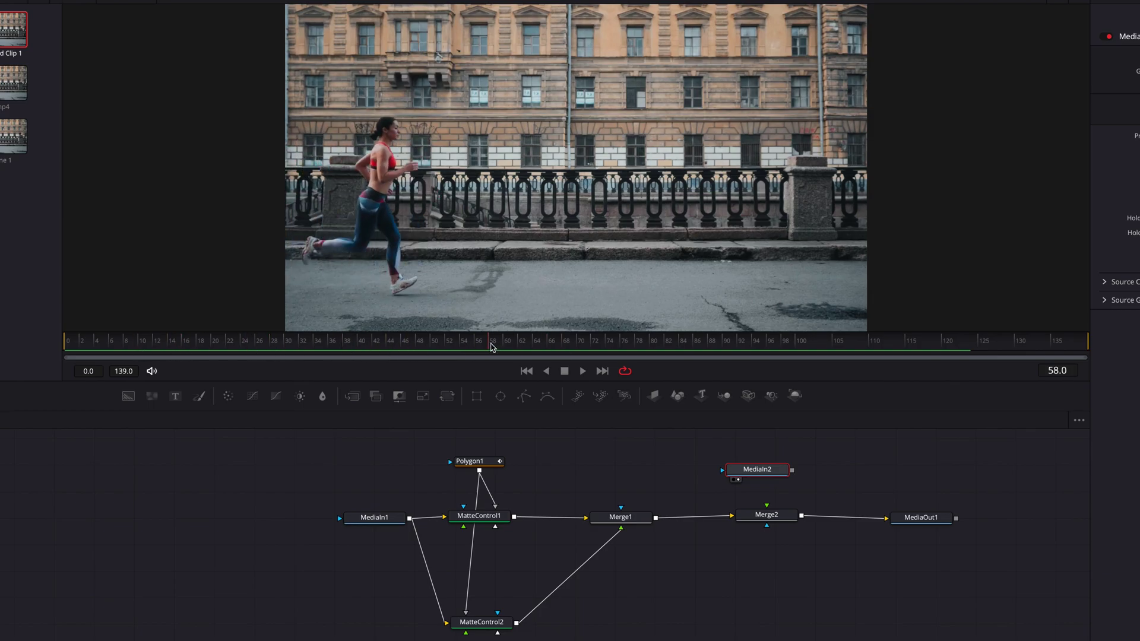
Step: Attach a Time Stretcher to MediaIn2, set its Source Time to freeze the clip on the current frame, and play it to check
left_click_drag(766, 480, 771, 467)
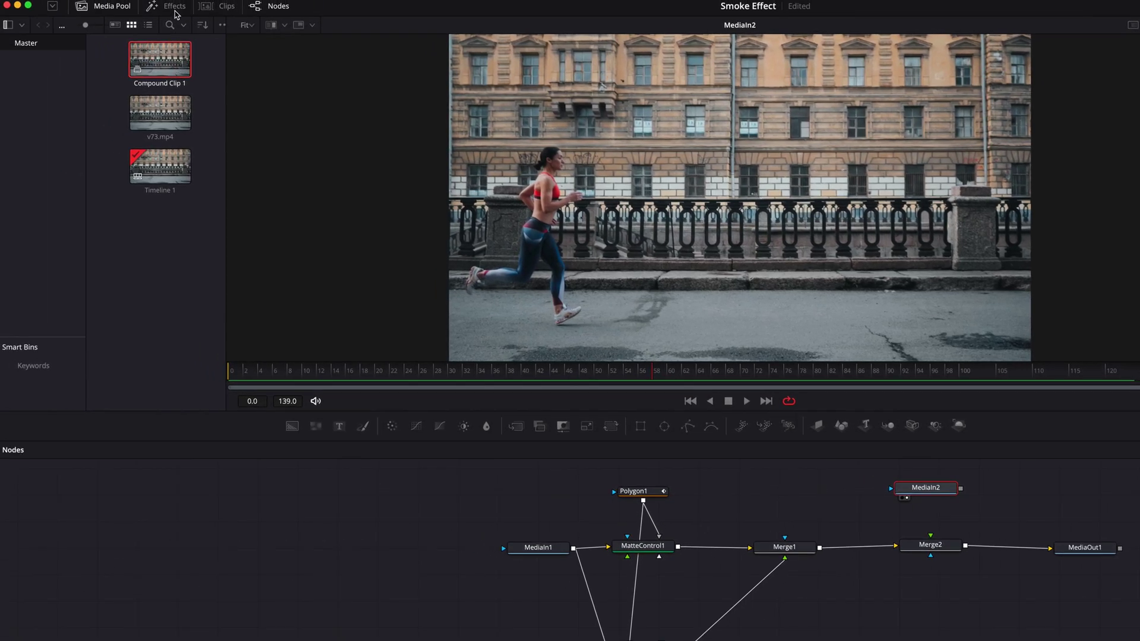
left_click(175, 8)
left_click(50, 250)
left_click(53, 231)
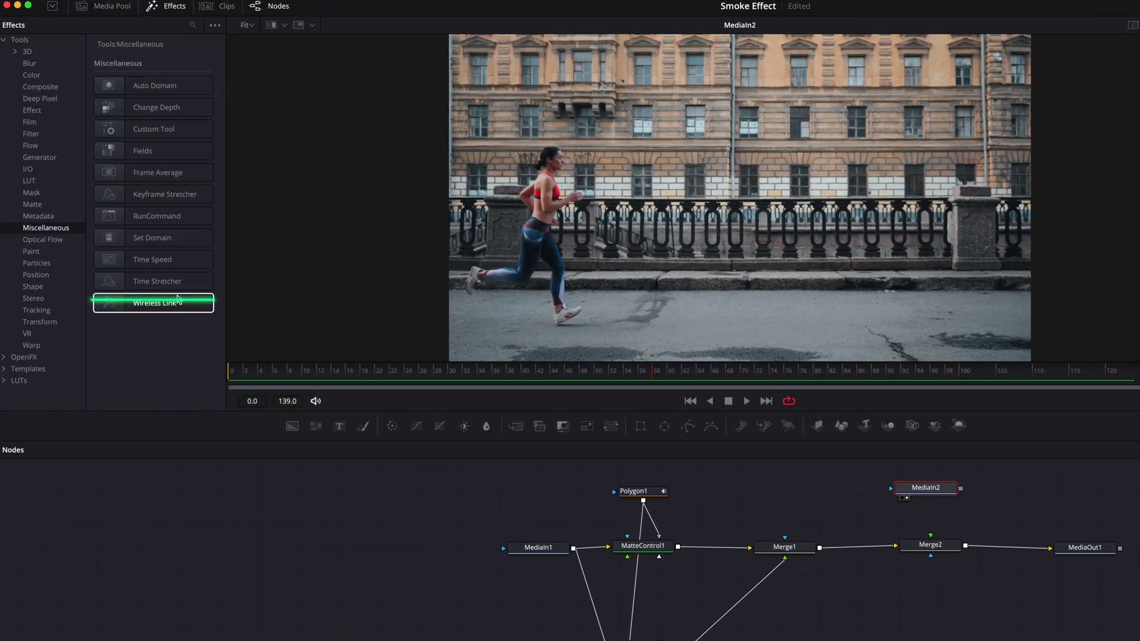
left_click_drag(183, 289, 939, 484)
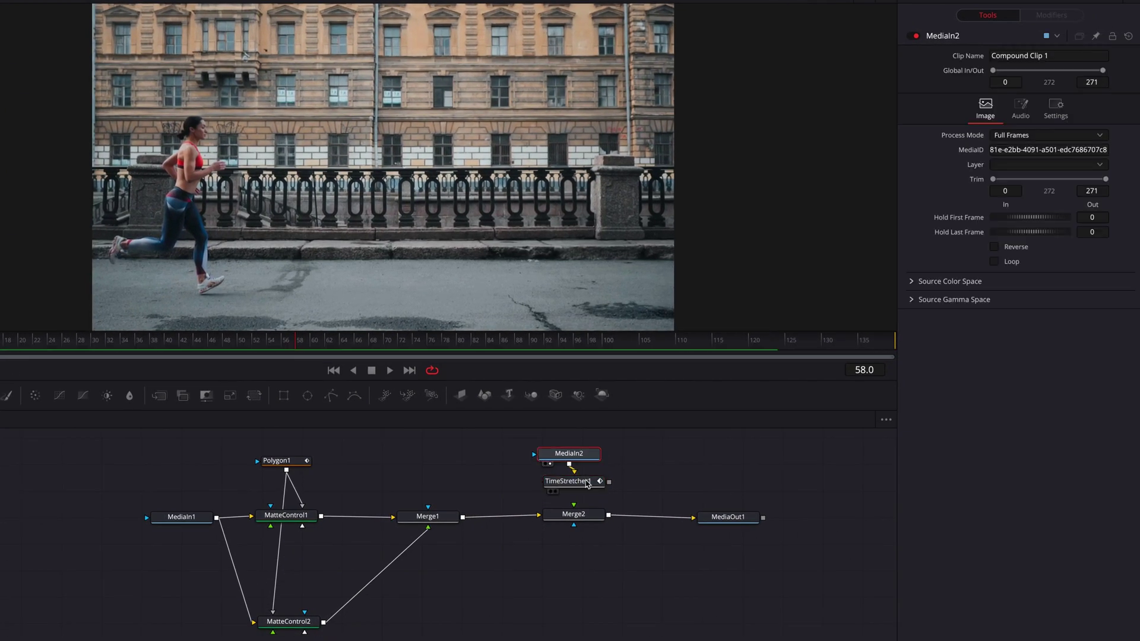
left_click_drag(586, 483, 585, 488)
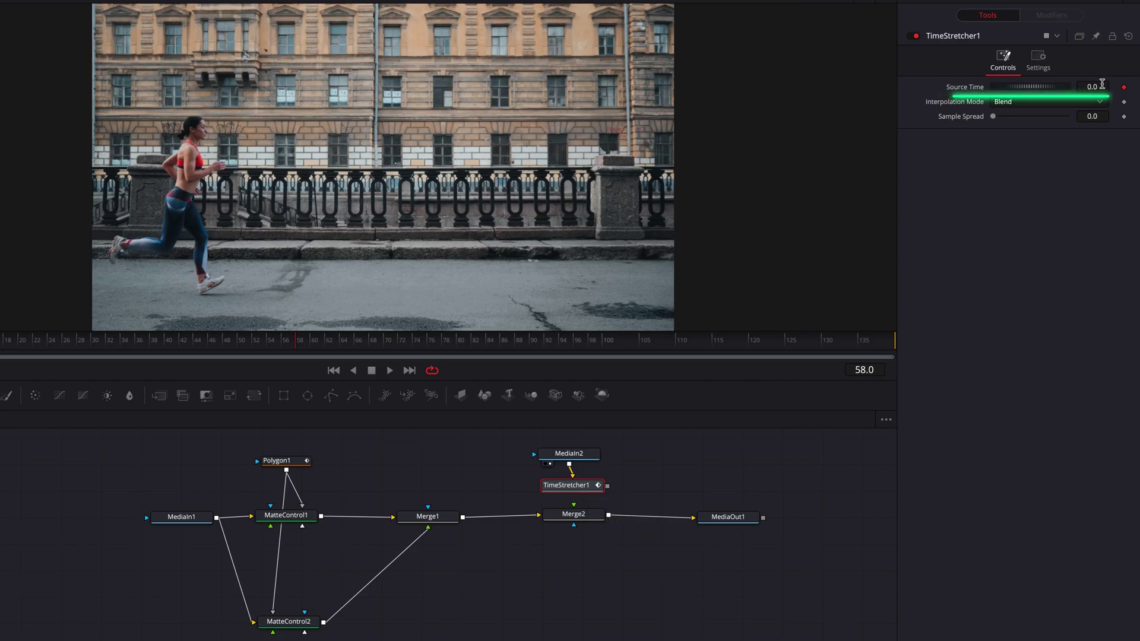
left_click(1102, 87)
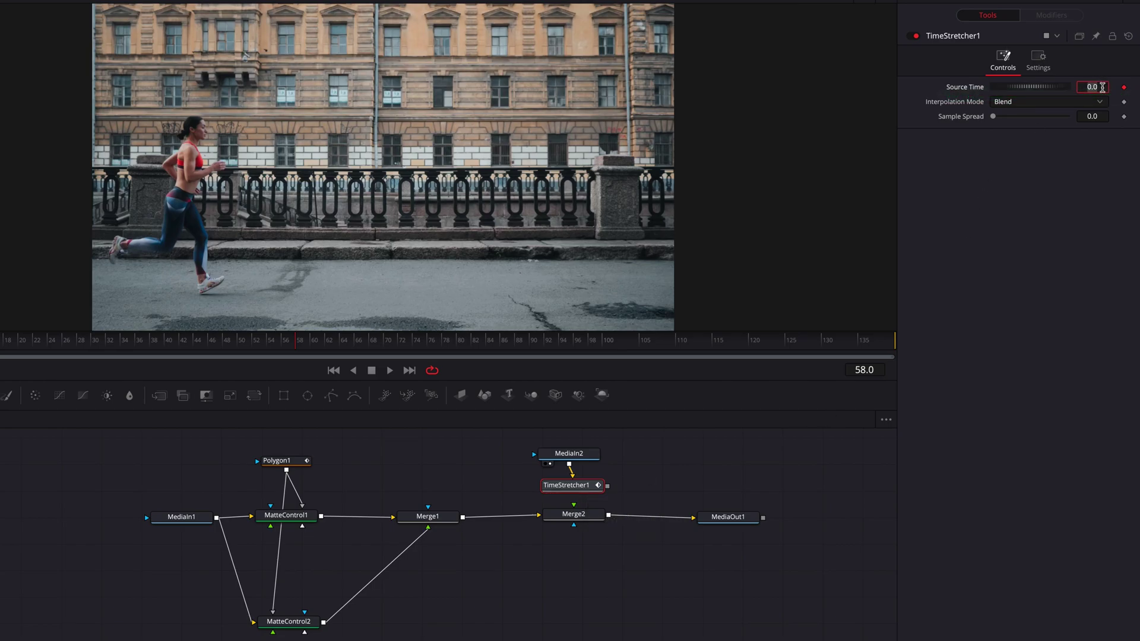
key("Tab")
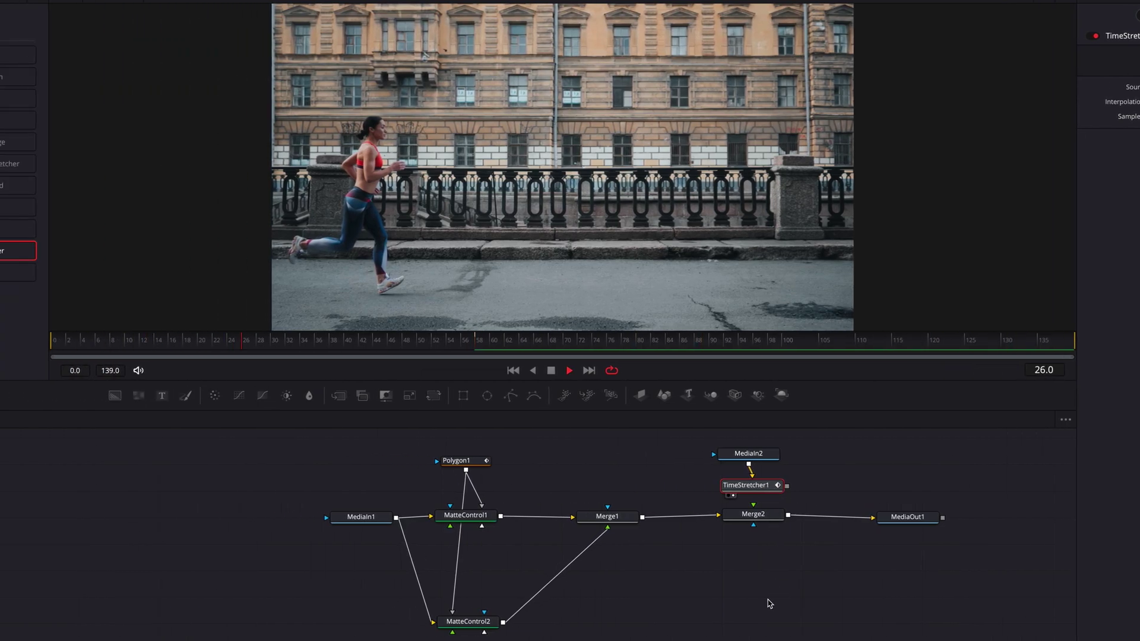
key("space")
Step: Connect TimeStretcher1 to Merge2's foreground, and swap Merge2's background and foreground inputs
left_click_drag(772, 521, 773, 530)
left_click_drag(787, 486, 765, 522)
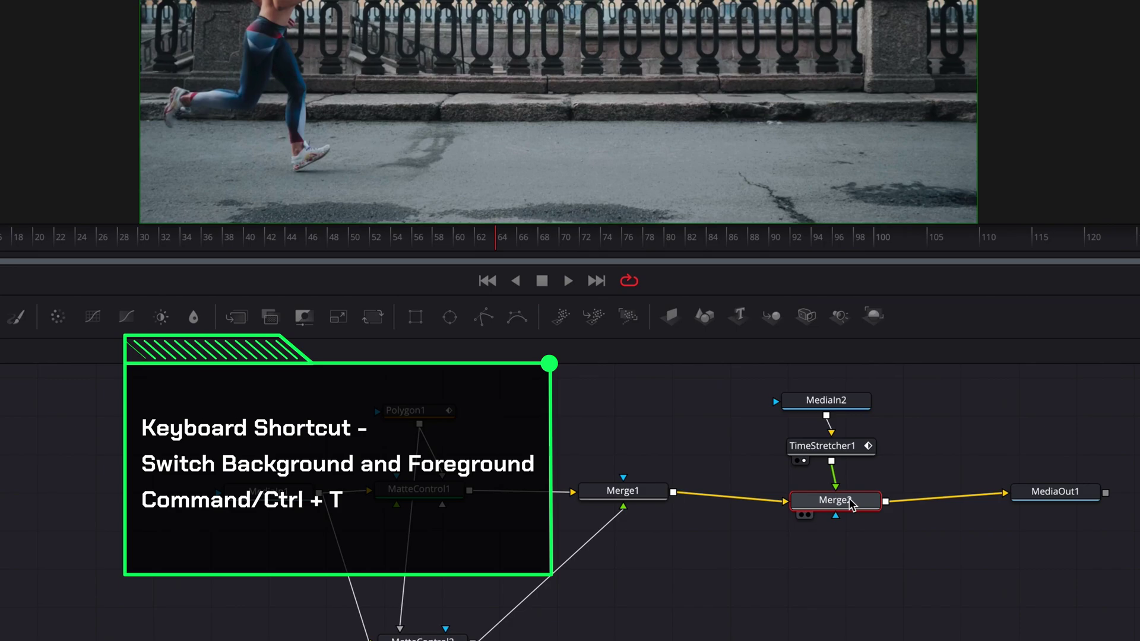
key("ctrl+t")
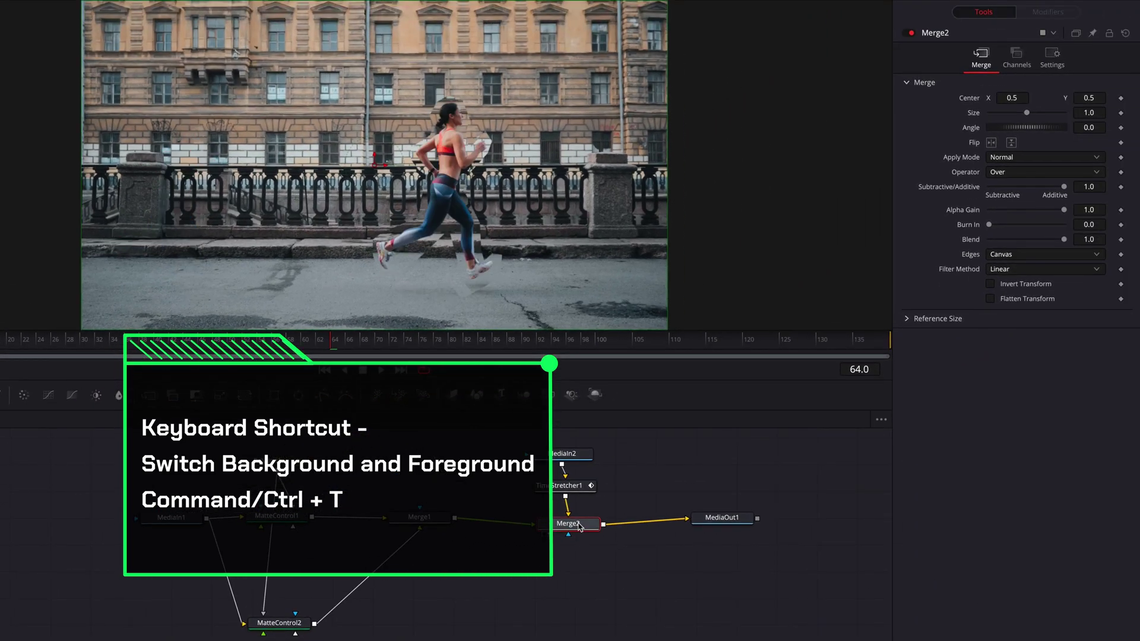
Step: Try moving the runner cutout by setting Merge1's Center to X 0.285 and Y 0.707
left_click(427, 518)
mouse_move(1090, 98)
left_mouse_down()
mouse_move(1076, 98)
mouse_move(1110, 98)
mouse_move(1090, 97)
left_mouse_up()
left_click_drag(1018, 98, 1007, 98)
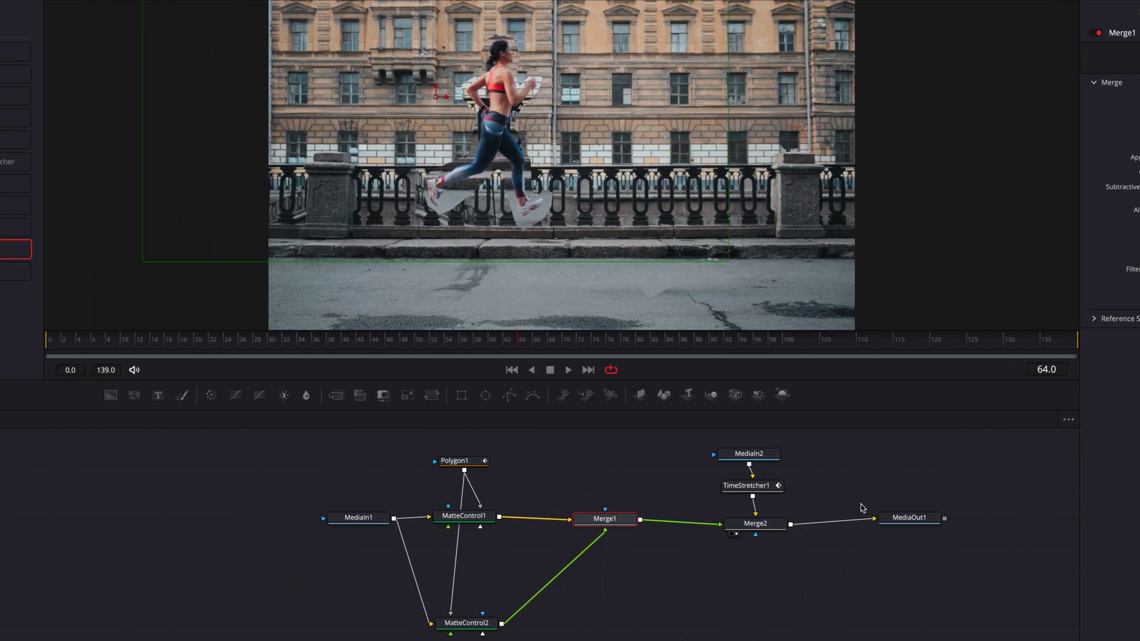
Step: Make room before MediaOut1, insert a Paint node between Merge2 and MediaOut1, and choose its Stroke tool
left_click(937, 525)
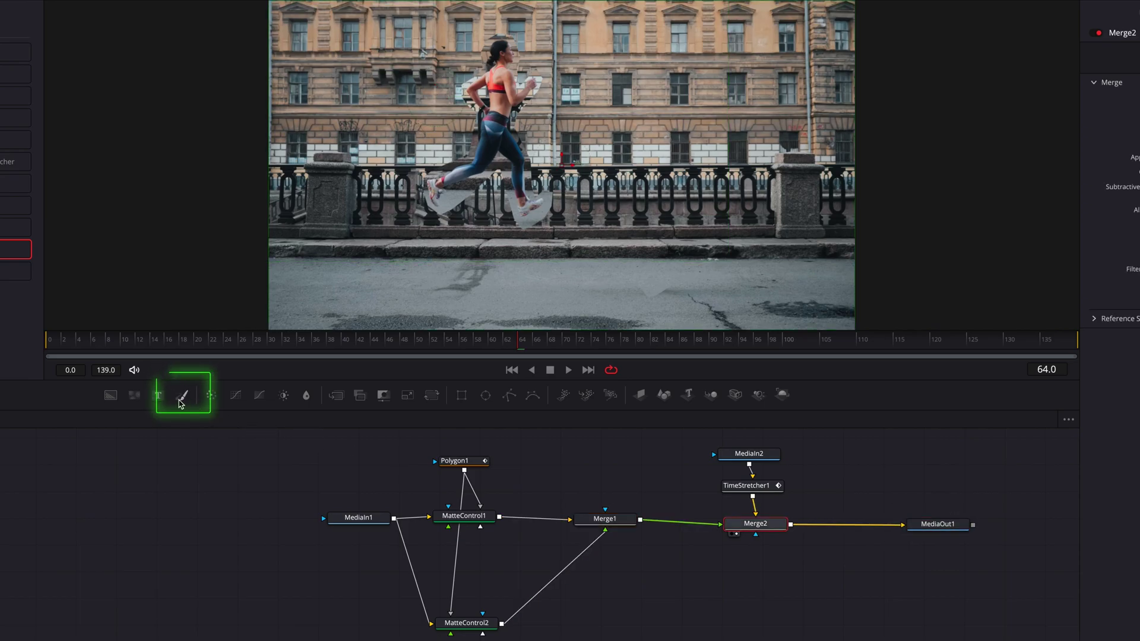
mouse_move(180, 399)
left_mouse_down()
mouse_move(773, 483)
mouse_move(851, 529)
left_mouse_up()
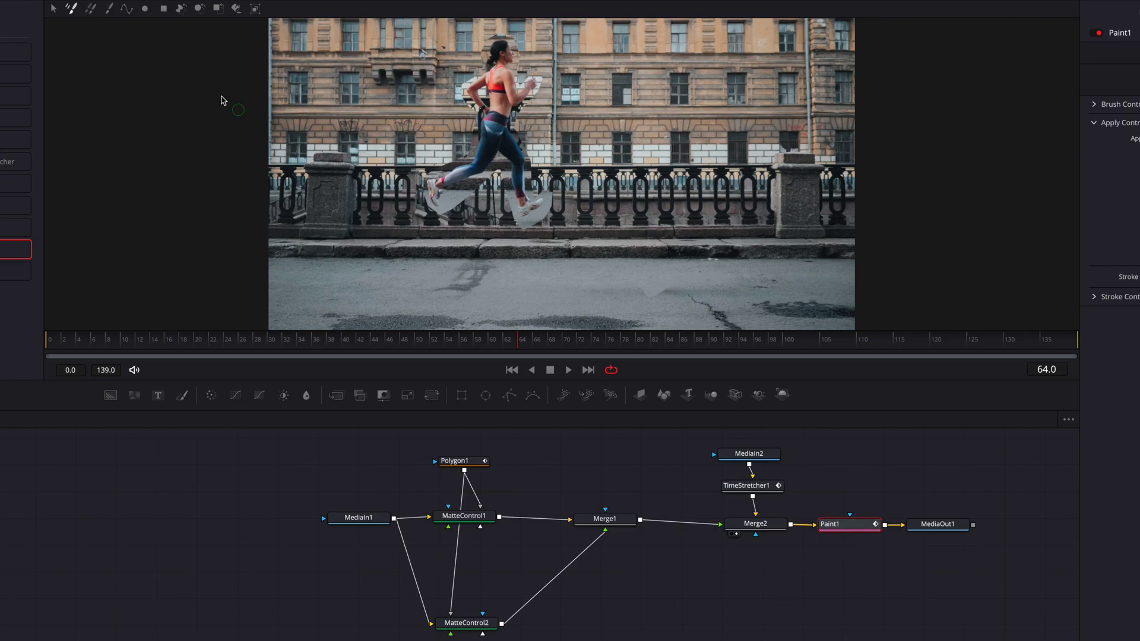
left_click(108, 10)
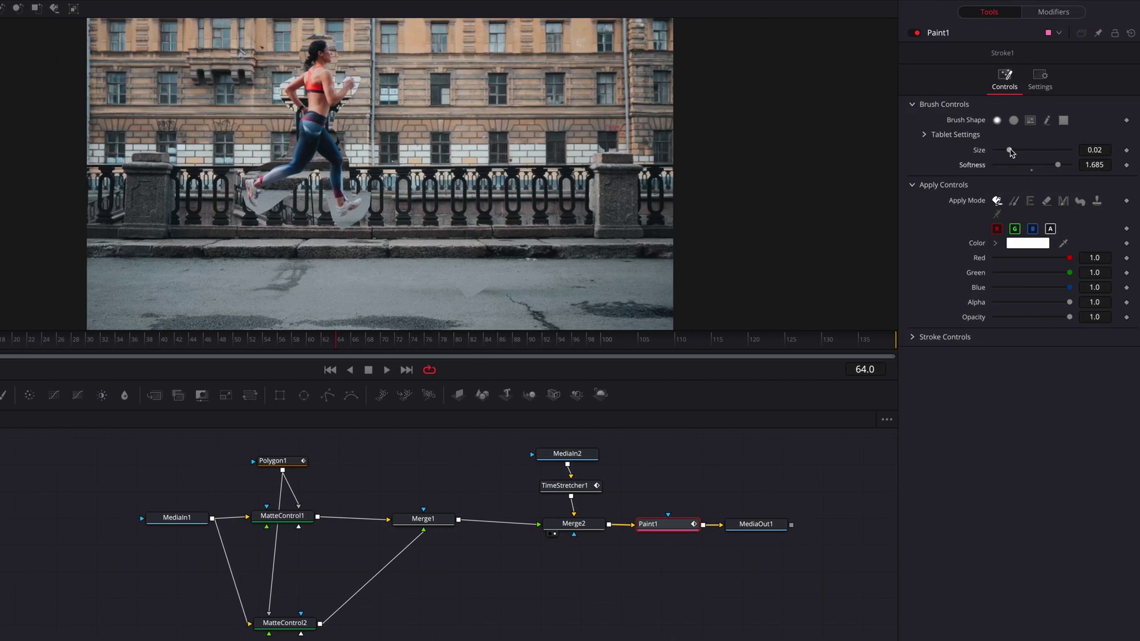
Step: View MediaOut1 and clone clean pavement over the pale patch in the road with Paint1 at brush size 0.0339
left_click_drag(766, 524, 772, 525)
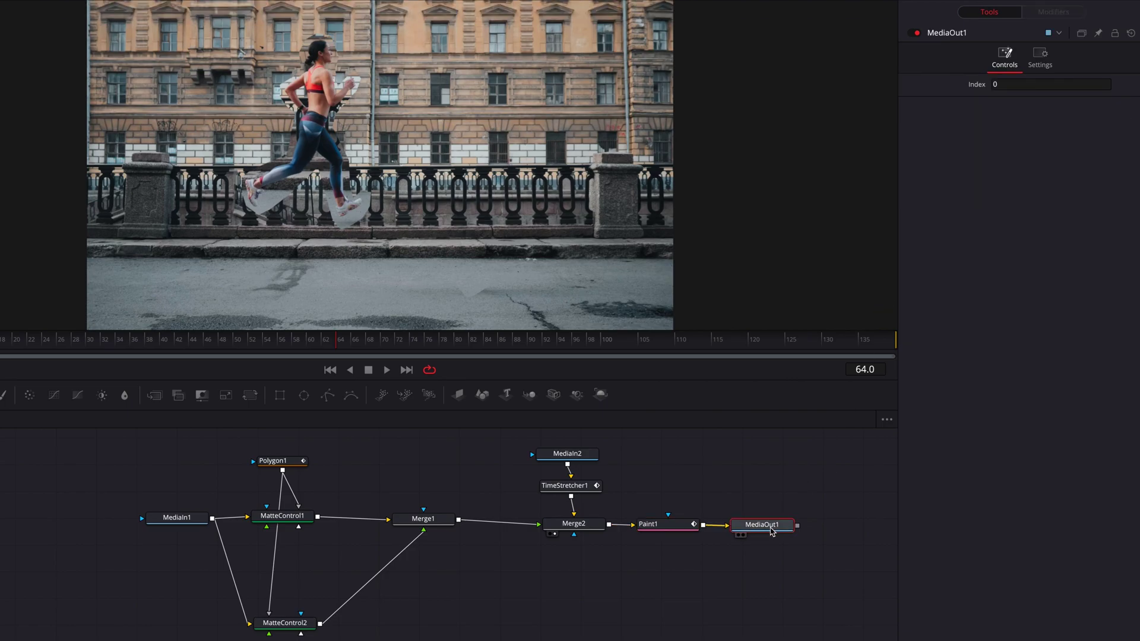
left_click(659, 524)
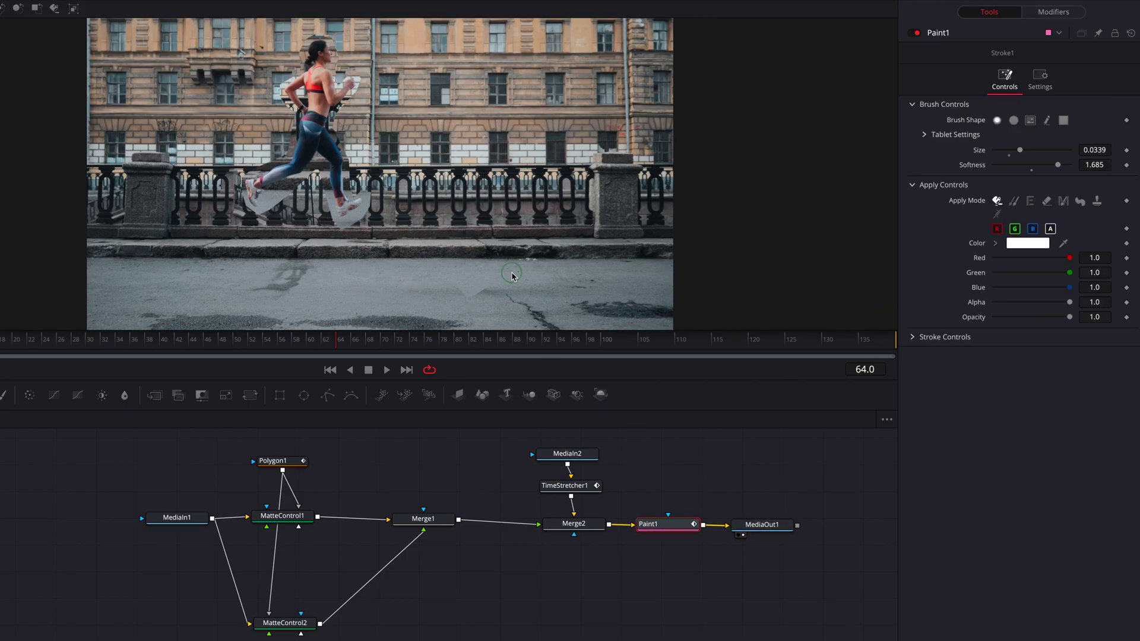
left_click(1014, 201)
left_click(500, 275, "alt")
left_click(489, 291)
left_click(514, 275, "alt")
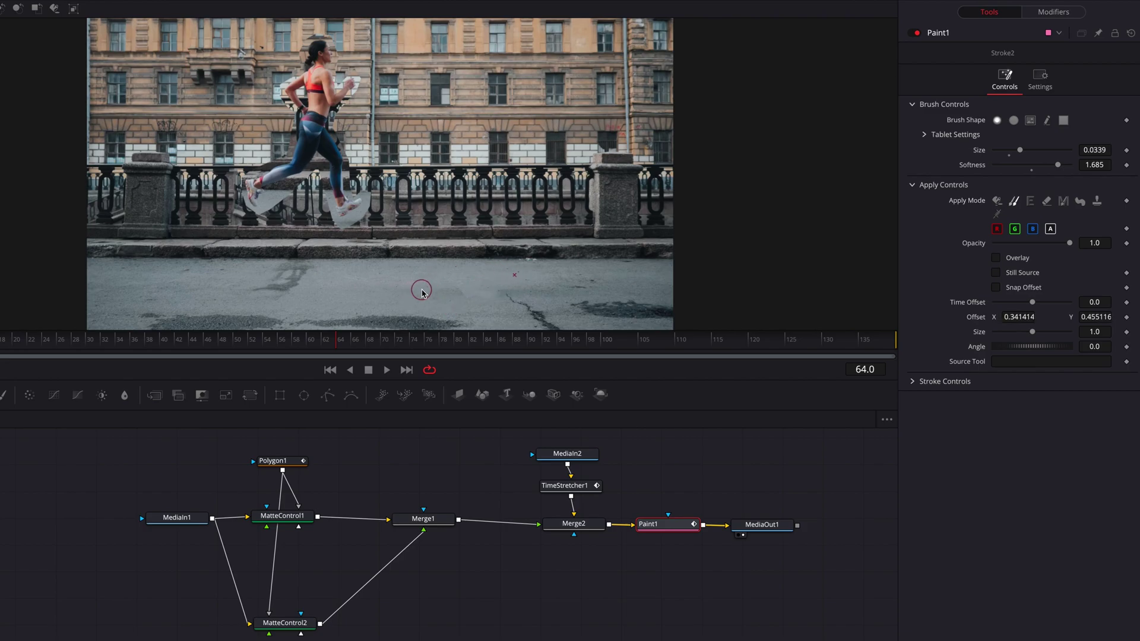
Step: Reset Merge1's Center to its default so the runner cutout sits in its original place
left_click(574, 524)
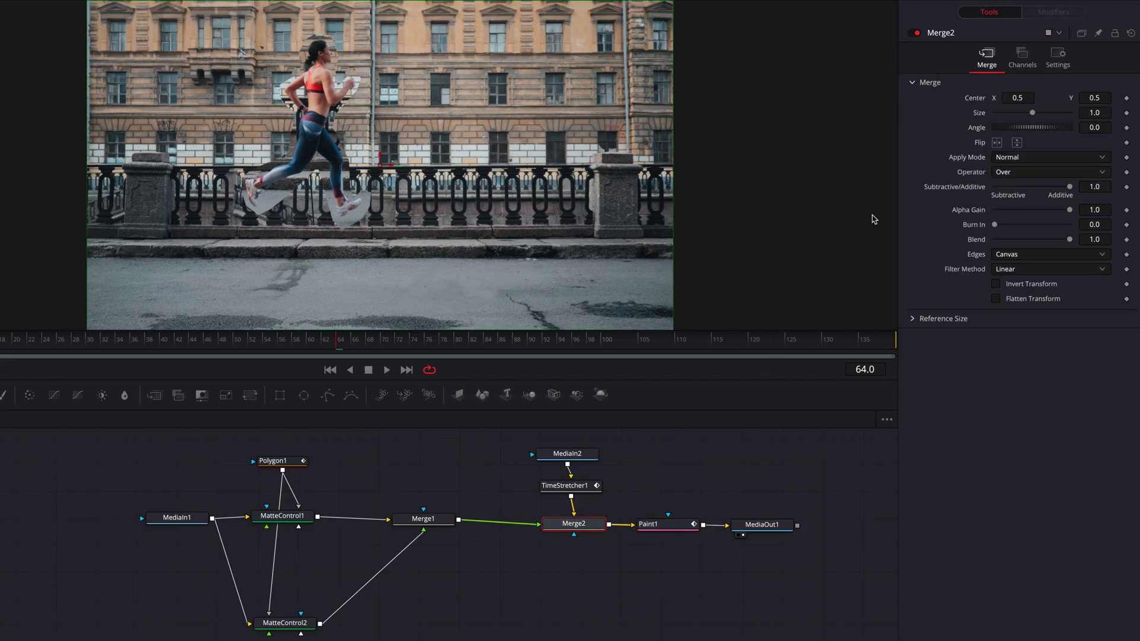
left_click(423, 519)
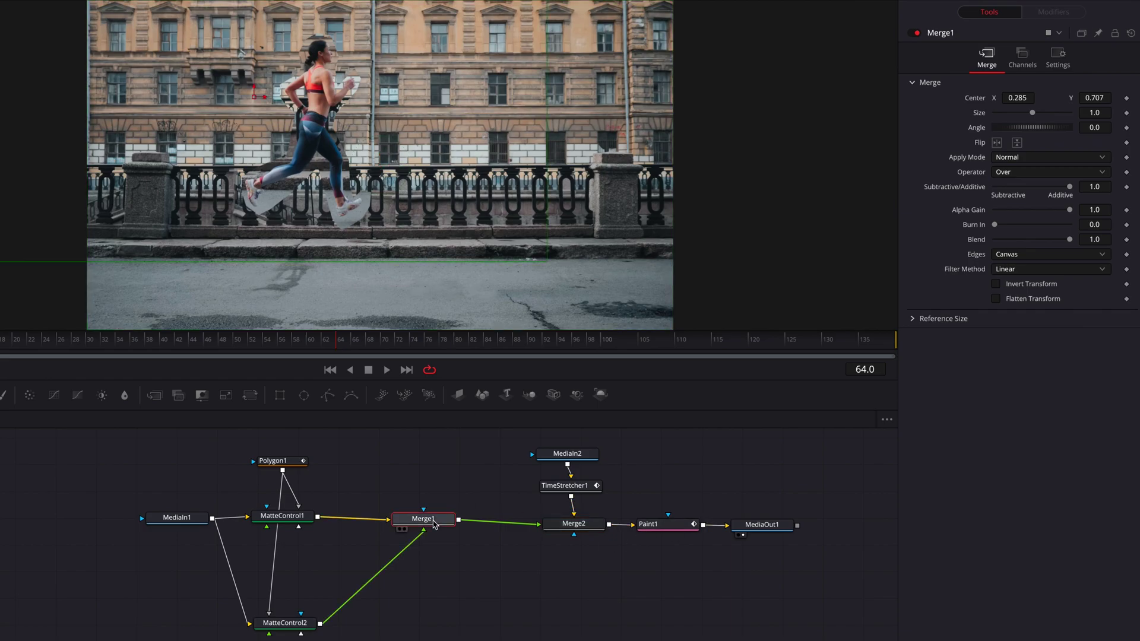
double_click(978, 102)
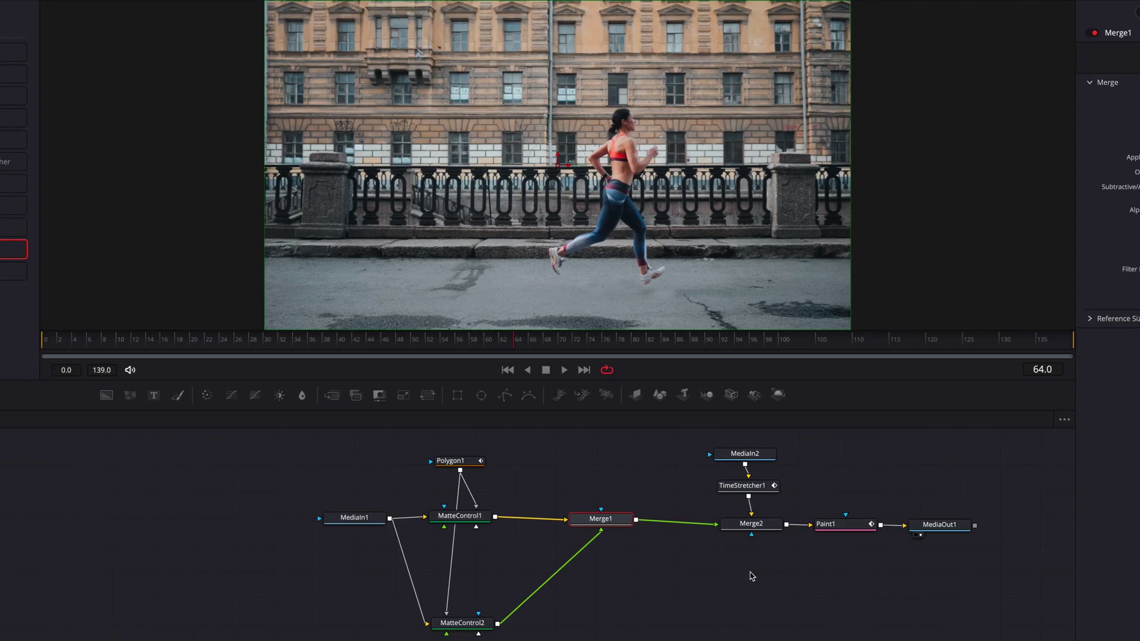
Step: Disconnect MatteControl2 from Merge1's foreground, and move MatteControl2 up and closer beneath MatteControl1
left_click_drag(603, 544, 556, 568)
left_click_drag(479, 626, 407, 576)
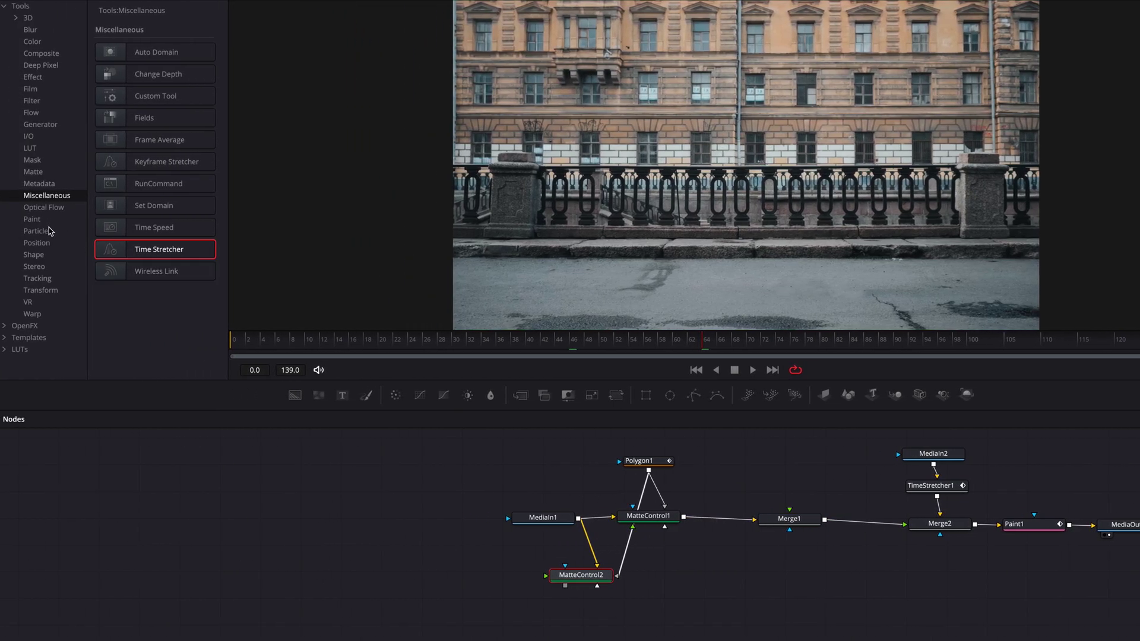
Step: Add a pImageEmitter feeding a pRender node, connect pRender1 to Merge1's foreground, and line the two particle nodes up
left_click(37, 231)
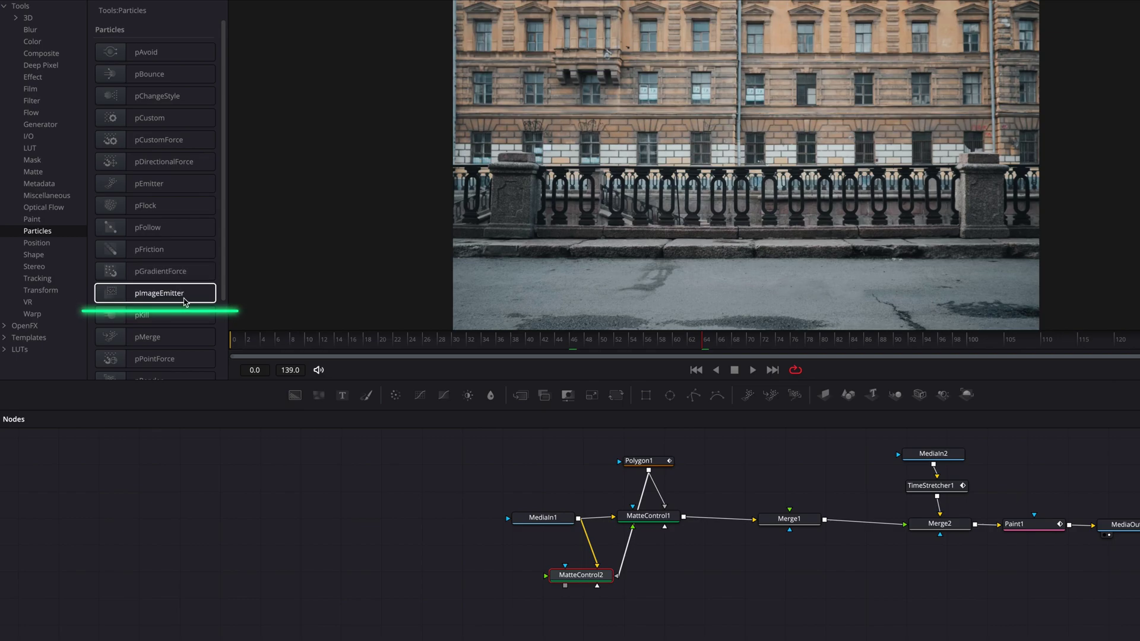
left_click_drag(184, 301, 679, 575)
scroll(175, 339, "down", 3)
scroll(174, 338, "down", 1)
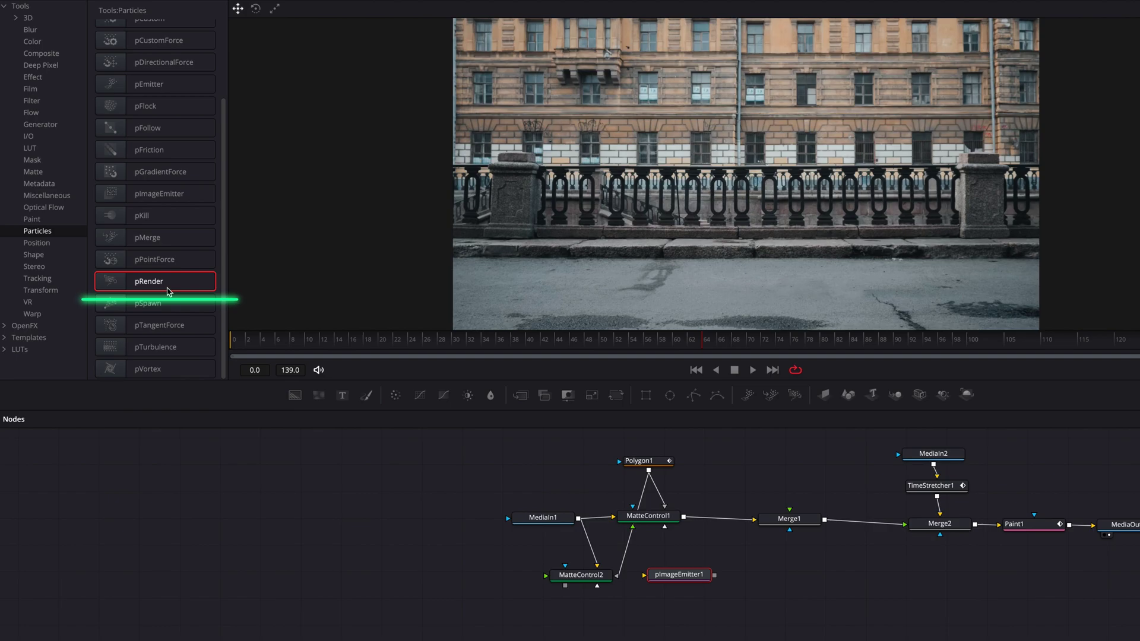
left_click_drag(168, 291, 789, 522)
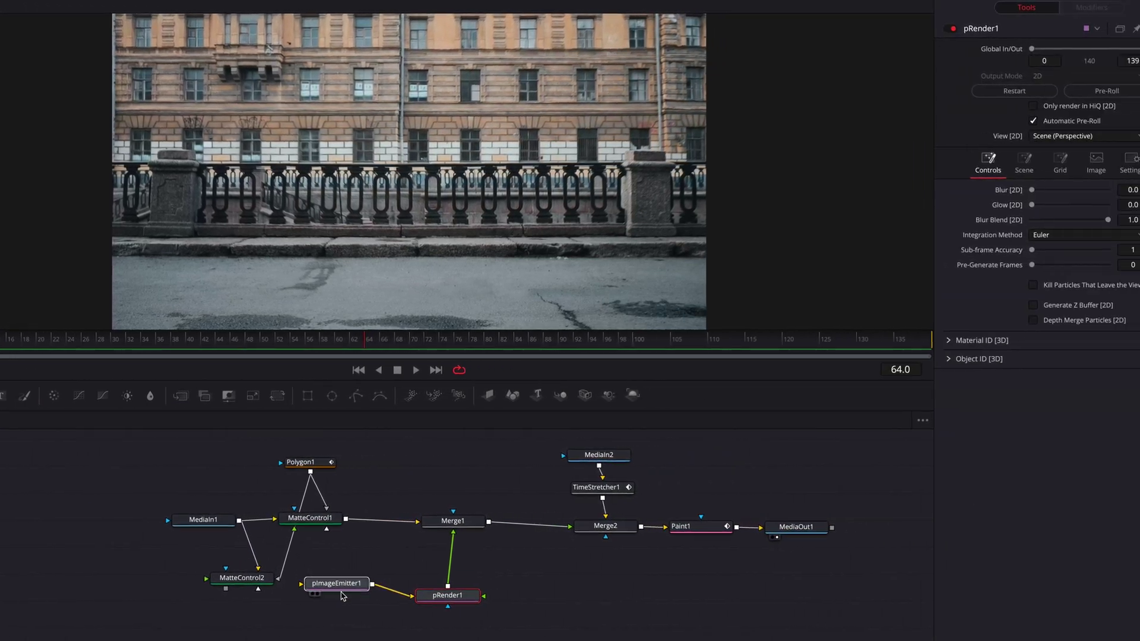
left_click_drag(342, 591, 342, 603)
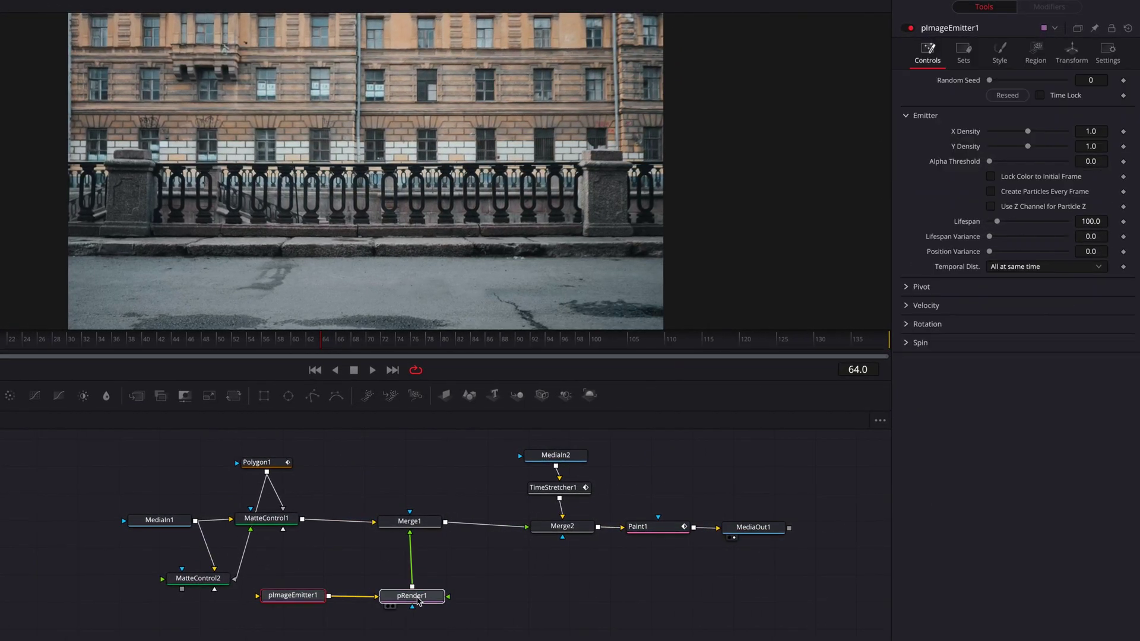
Step: View pRender1 and connect MatteControl2's output to the input of pImageEmitter1
left_click(448, 595)
key("2")
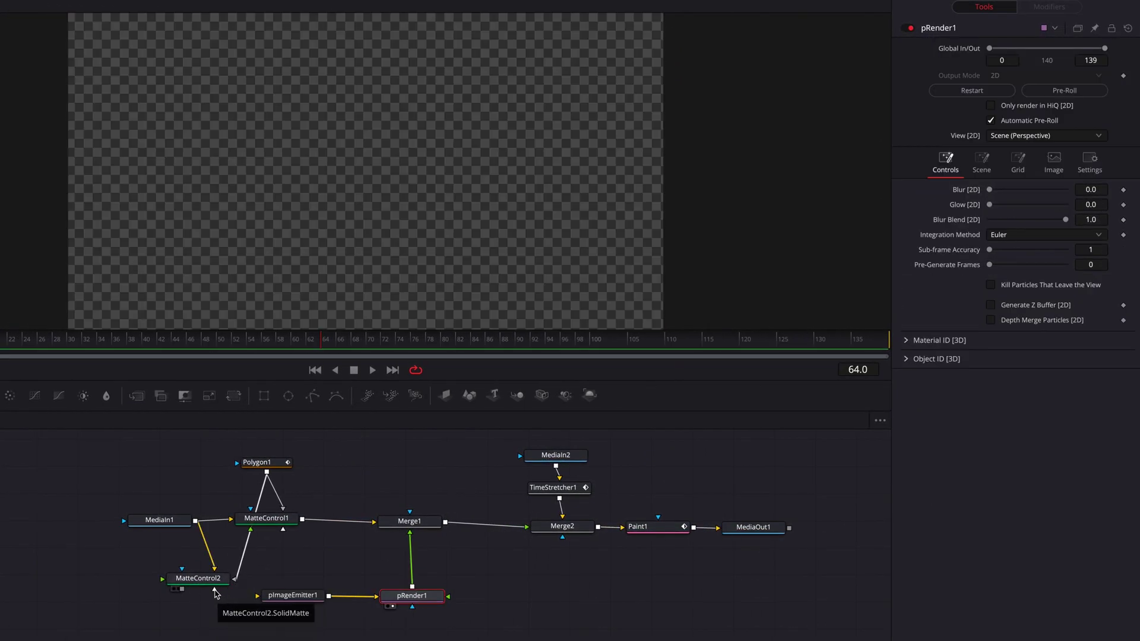
left_click_drag(182, 589, 272, 597)
left_click(288, 597)
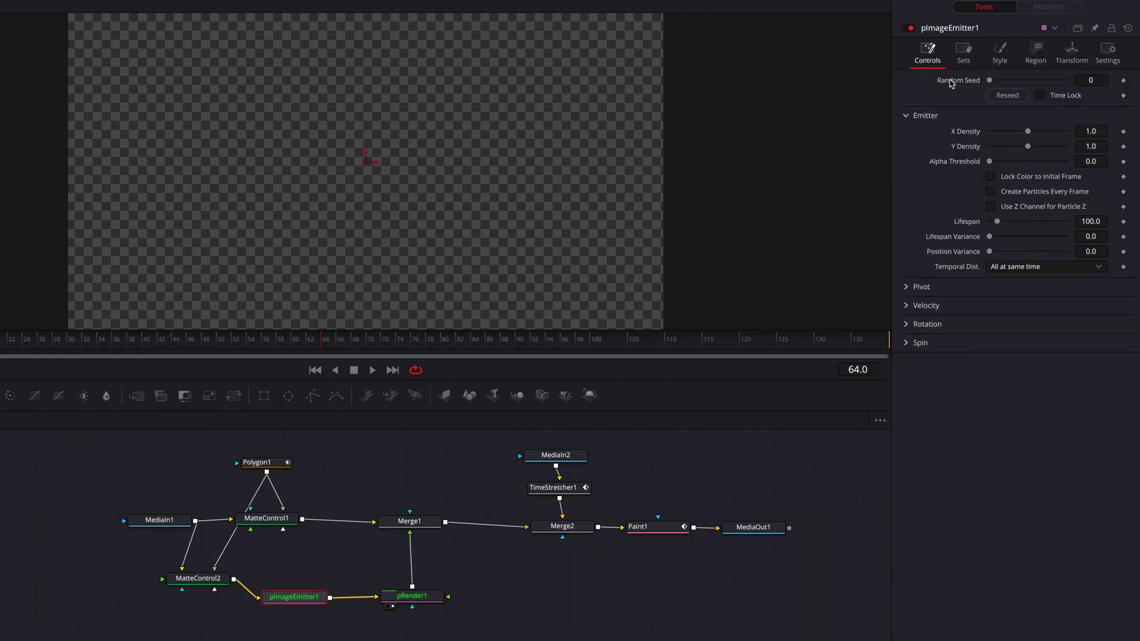
Step: Set pImageEmitter1's region to Bitmap, and connect MatteControl2 as its region bitmap
left_click(1036, 56)
left_click(1047, 95)
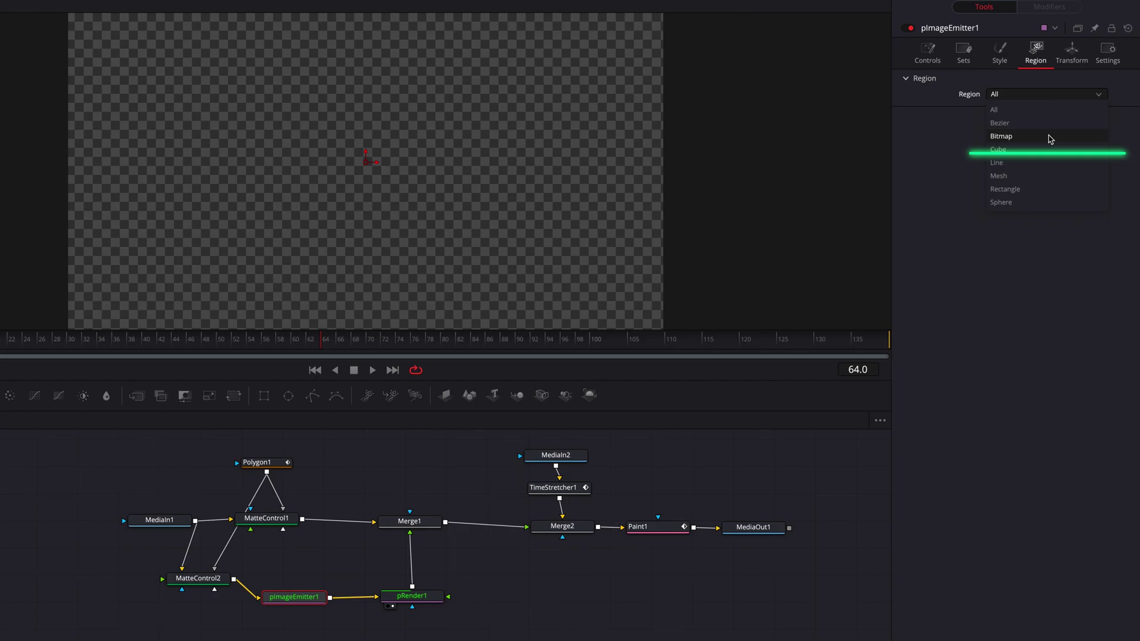
left_click(1050, 137)
left_click_drag(234, 578, 294, 587)
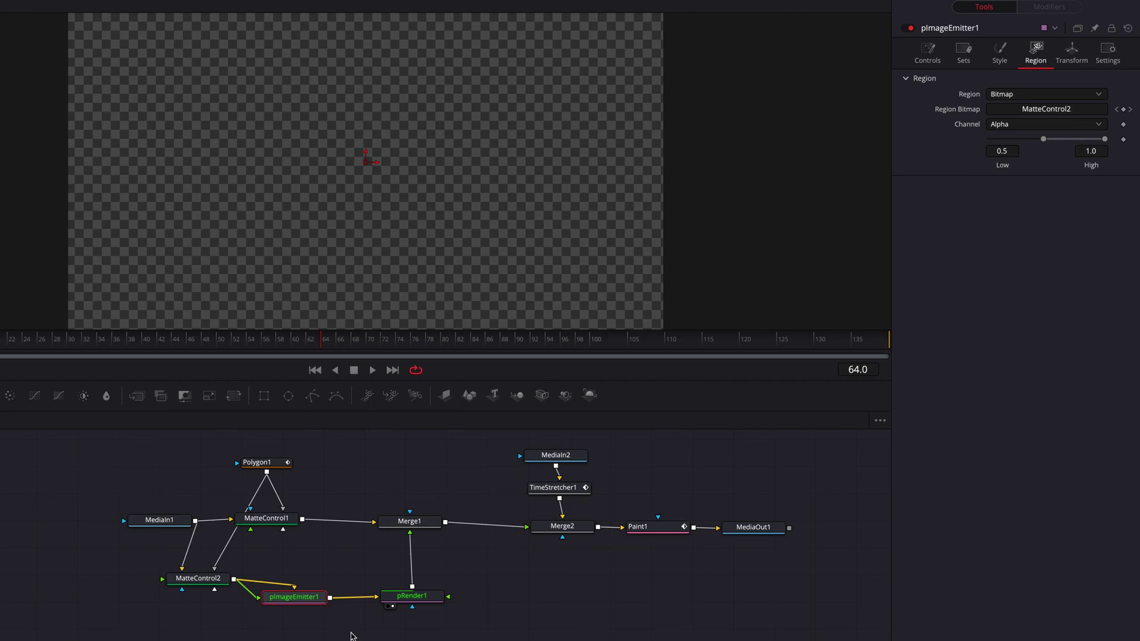
scroll(433, 173, "up", 3)
scroll(433, 174, "down", 3)
scroll(434, 174, "up", 1)
scroll(434, 173, "down", 1)
scroll(581, 213, "down", 2)
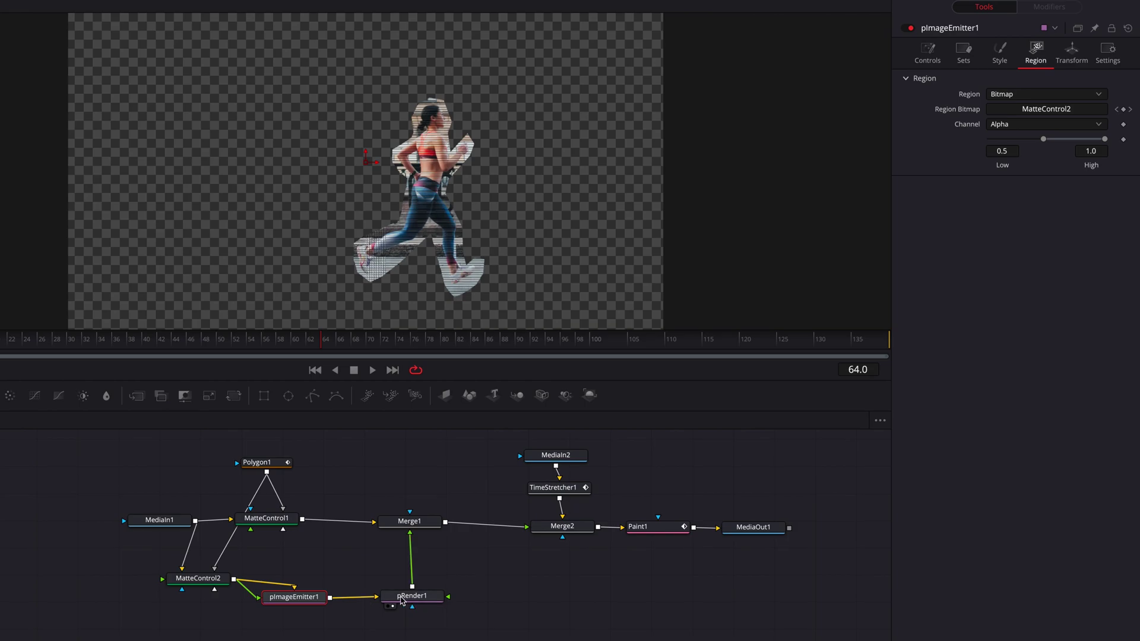
Step: Set both the X Density and Y Density of pImageEmitter1 to 3
left_click_drag(307, 594, 305, 594)
left_click(926, 53)
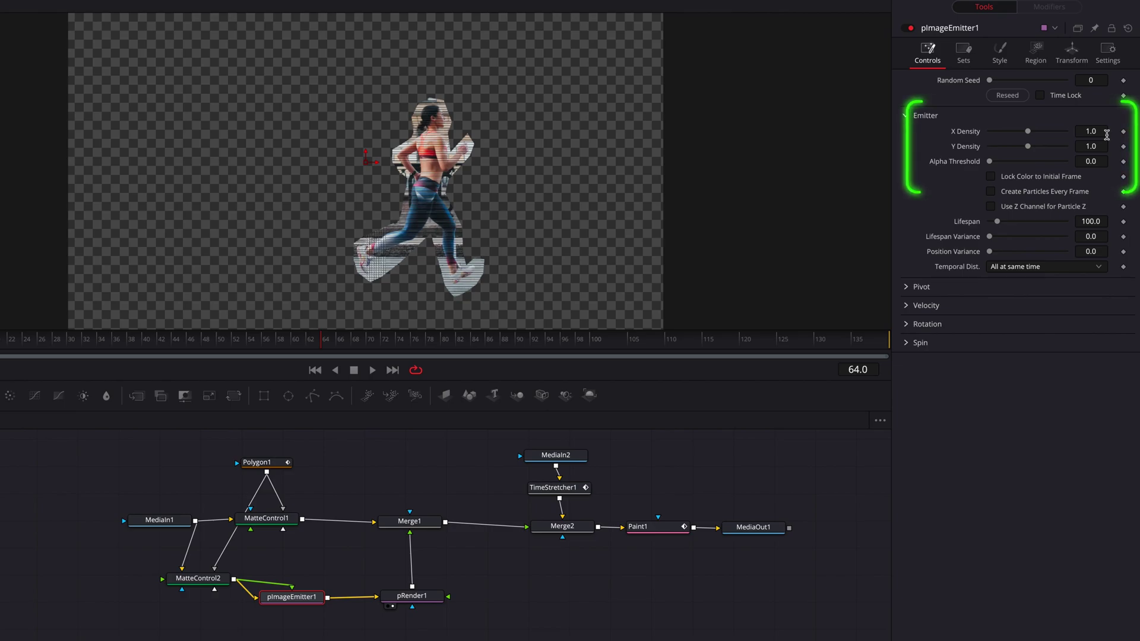
left_click(1107, 135)
type("3")
key("Tab")
type("3")
key("Return")
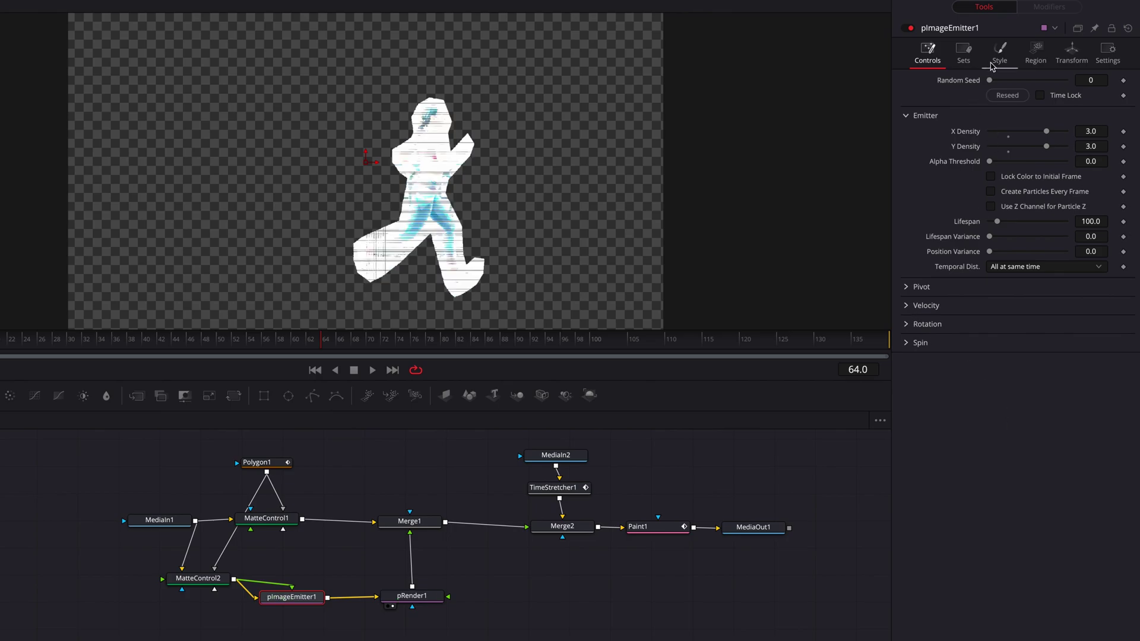
Step: Set pImageEmitter1's particle style to Blob and its fade-out to 0.244
left_click(992, 62)
left_click(1029, 94)
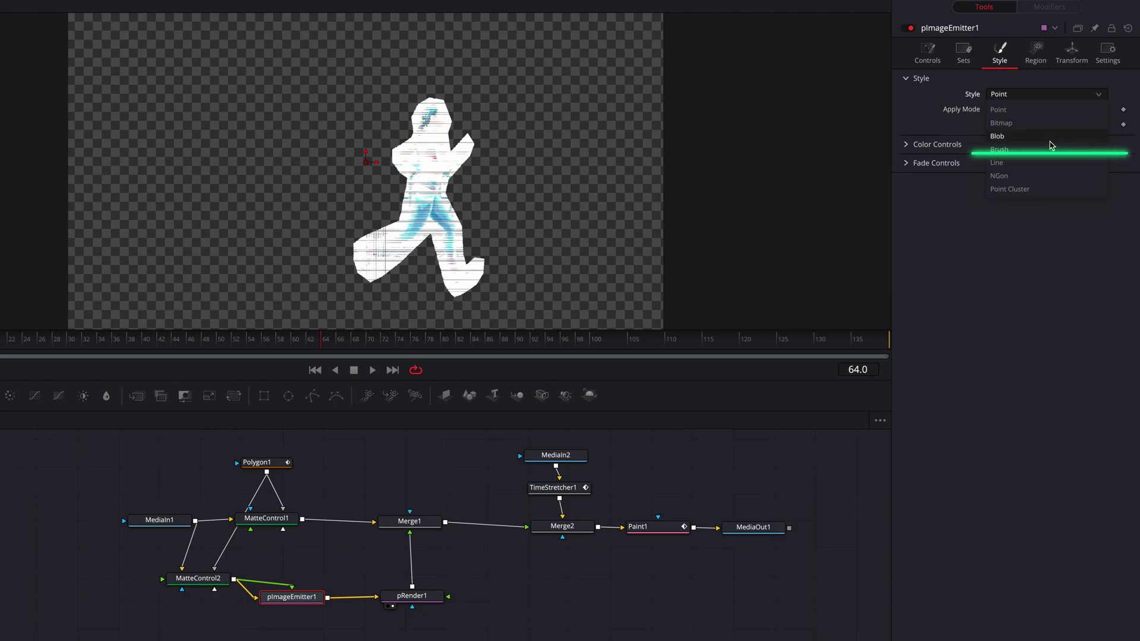
left_click(1010, 136)
left_click(908, 149)
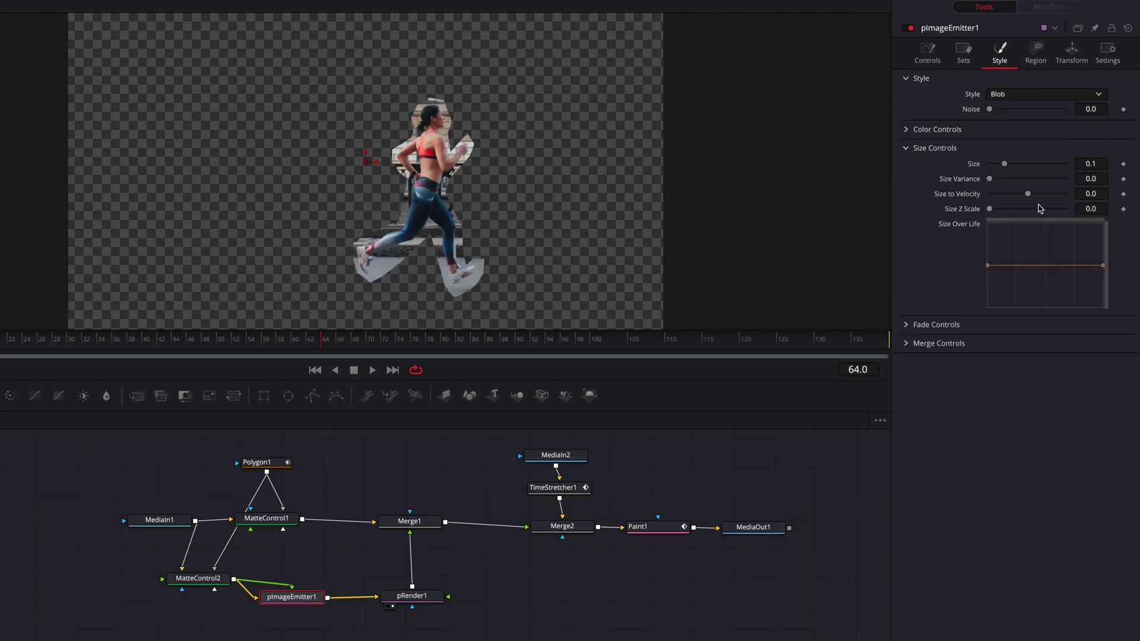
left_click(923, 324)
left_click_drag(1107, 340, 1026, 343)
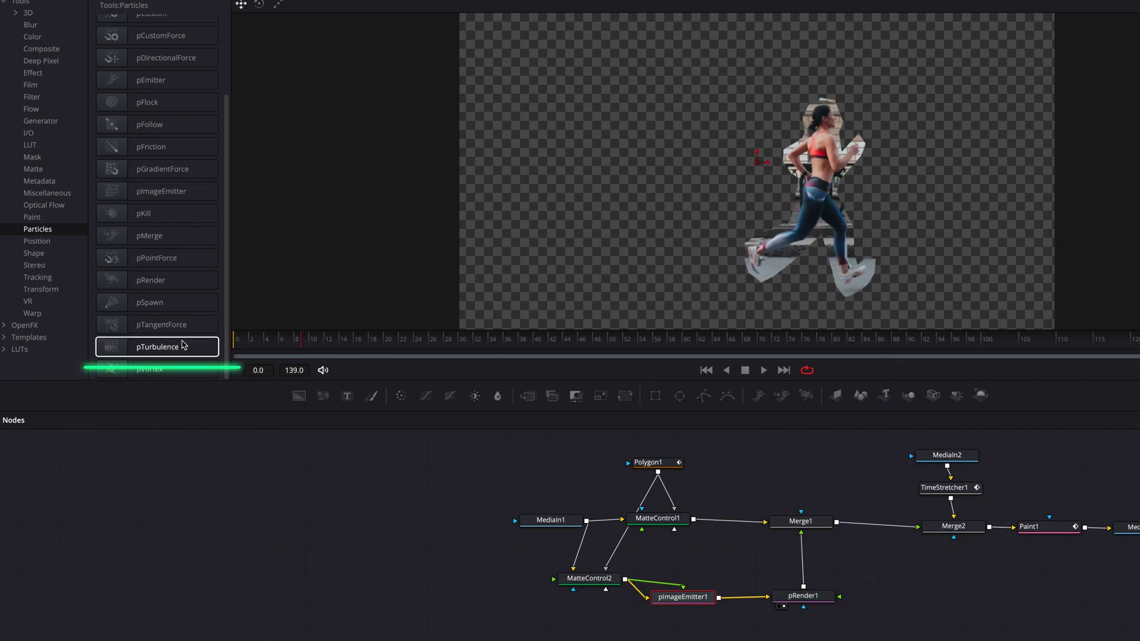
Step: Insert a pTurbulence node after pImageEmitter1 with X Strength 0.112, Y Strength 0.065 and Density 40.9, and preview the result from the first frame
left_click(182, 346)
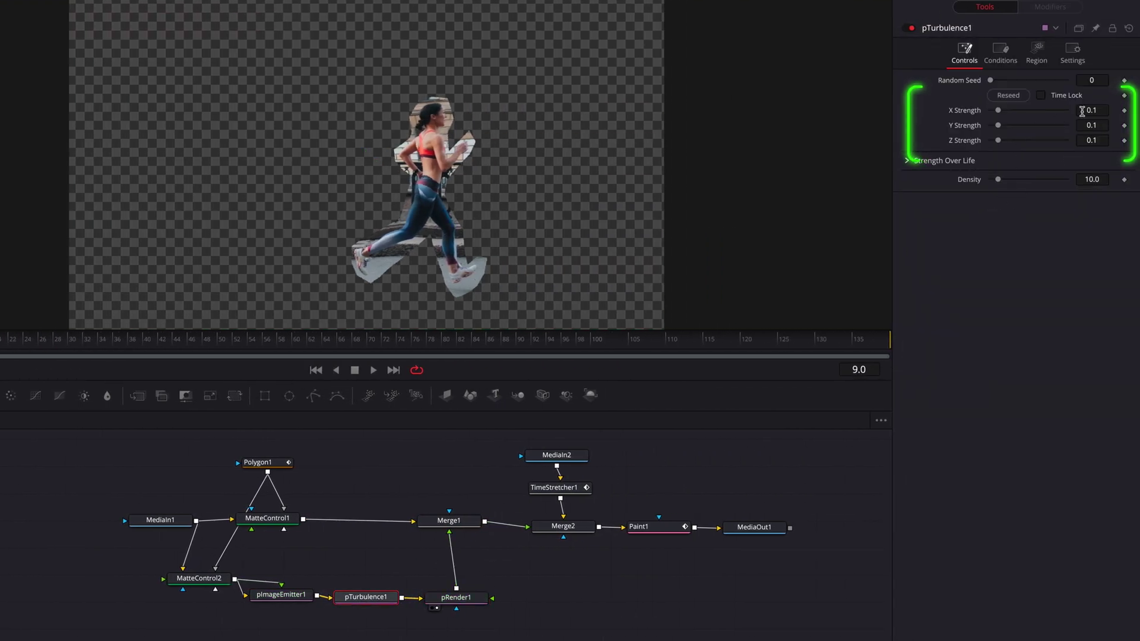
mouse_move(1093, 126)
left_mouse_down()
mouse_move(1072, 126)
mouse_move(1103, 113)
left_mouse_up()
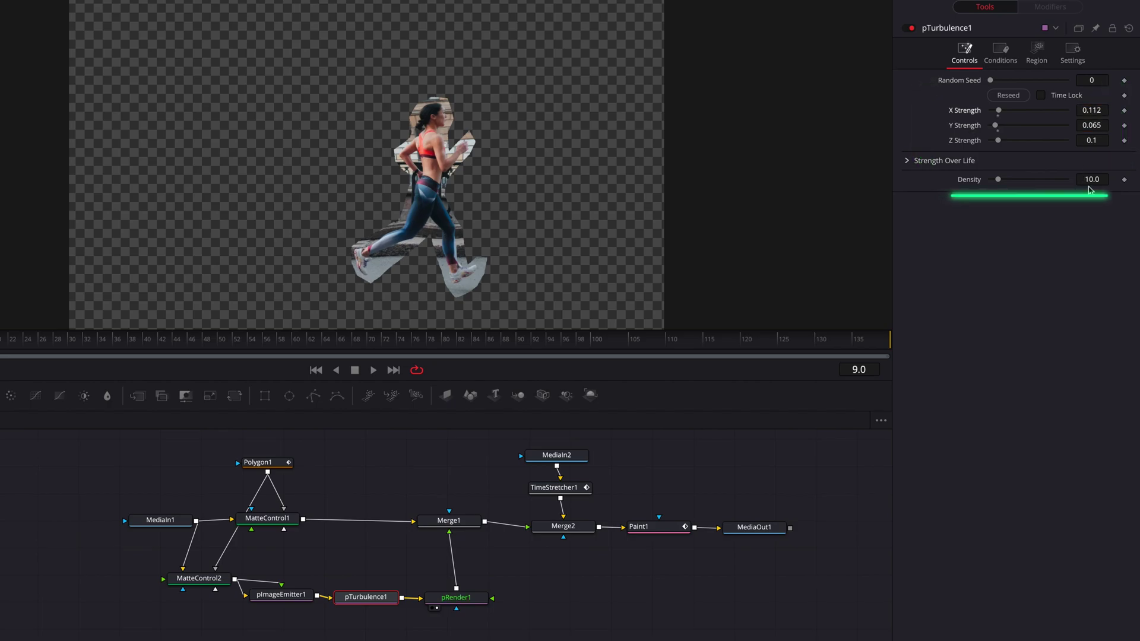
left_click_drag(996, 181, 1022, 181)
key("space")
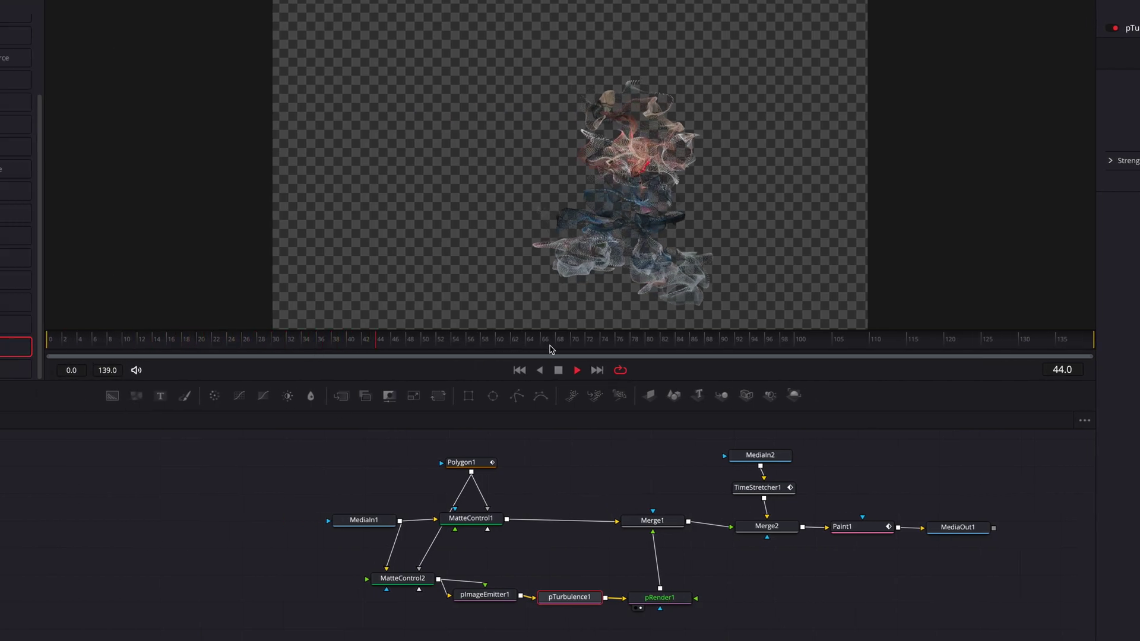
left_click(48, 344)
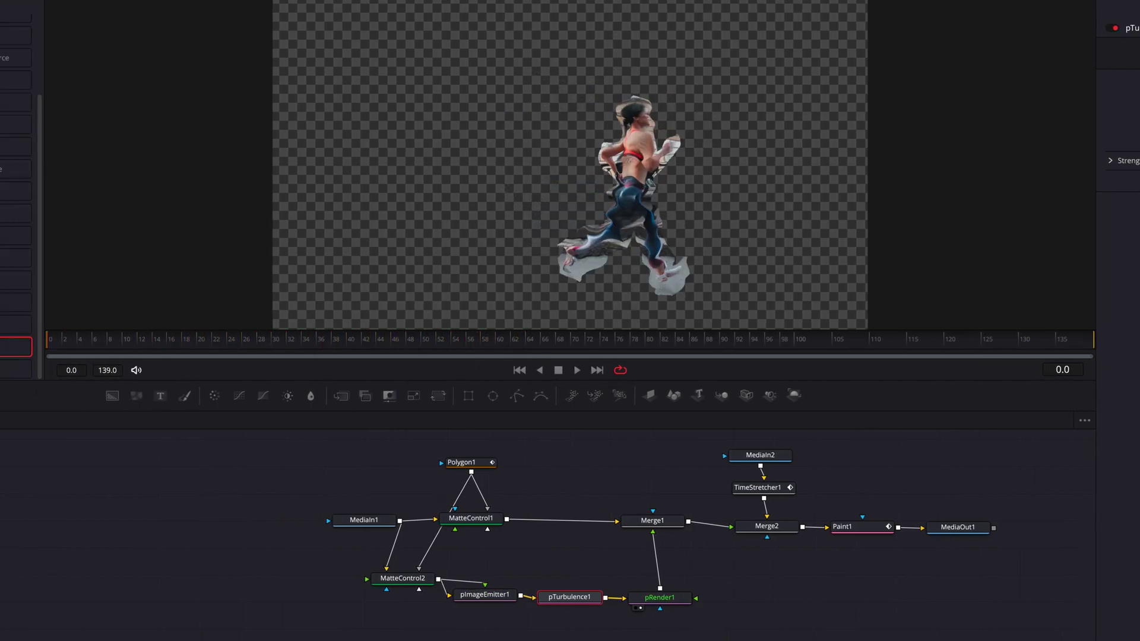
Step: Shape pTurbulence1's Strength Over Life curve to fall steeply early and stay near zero until the end
left_click(924, 160)
left_click_drag(1103, 218, 1103, 259)
left_click_drag(1025, 232, 1009, 254)
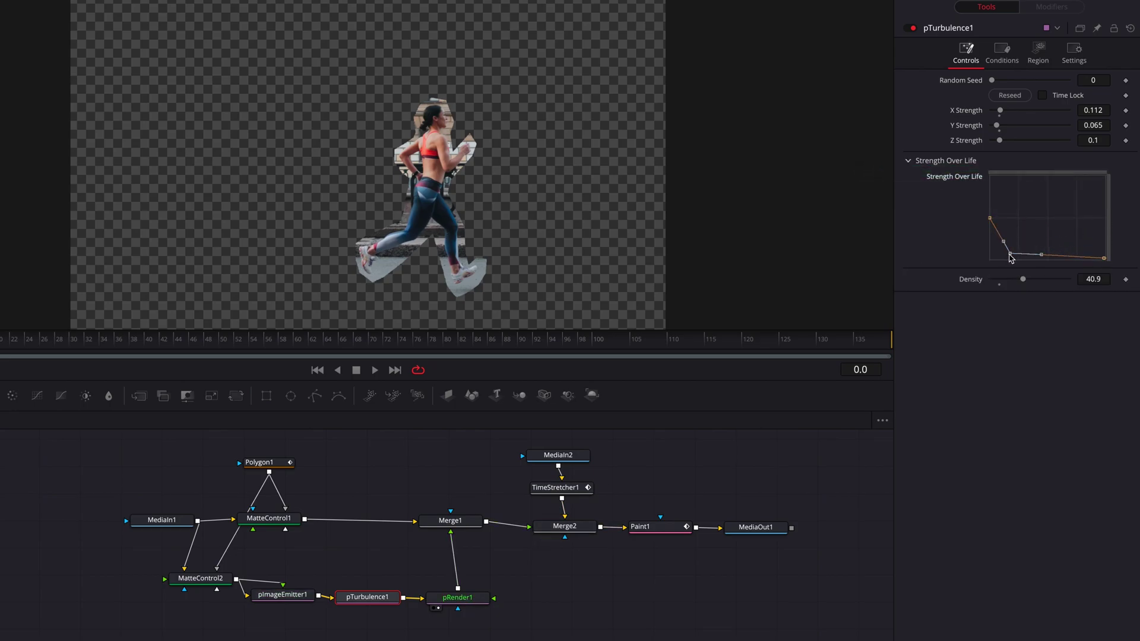
Step: Adjust the velocity of pImageEmitter1, play the particle animation, and return to the start of the timeline
left_click_drag(285, 595, 279, 595)
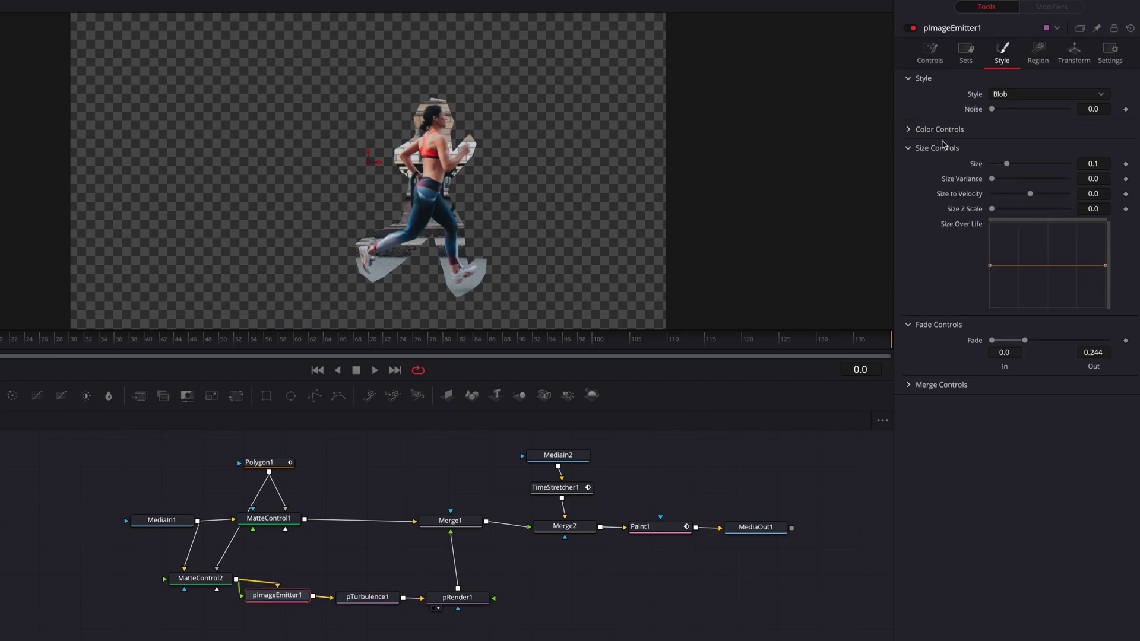
left_click(930, 52)
left_click(907, 307)
left_click_drag(1093, 322, 1098, 321)
key("space")
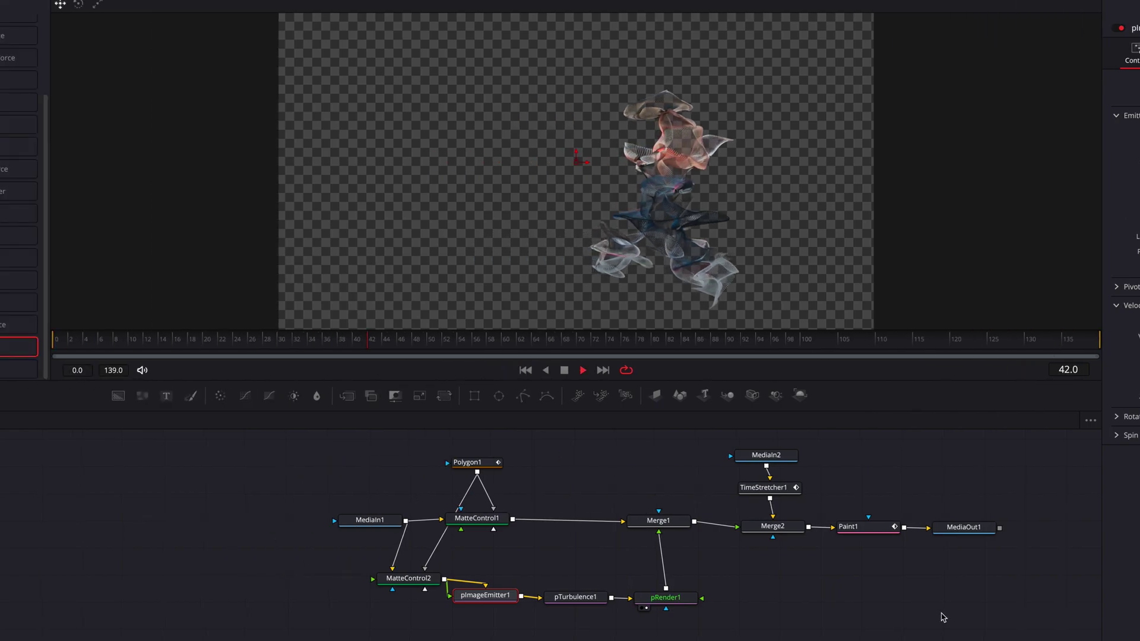
key("space")
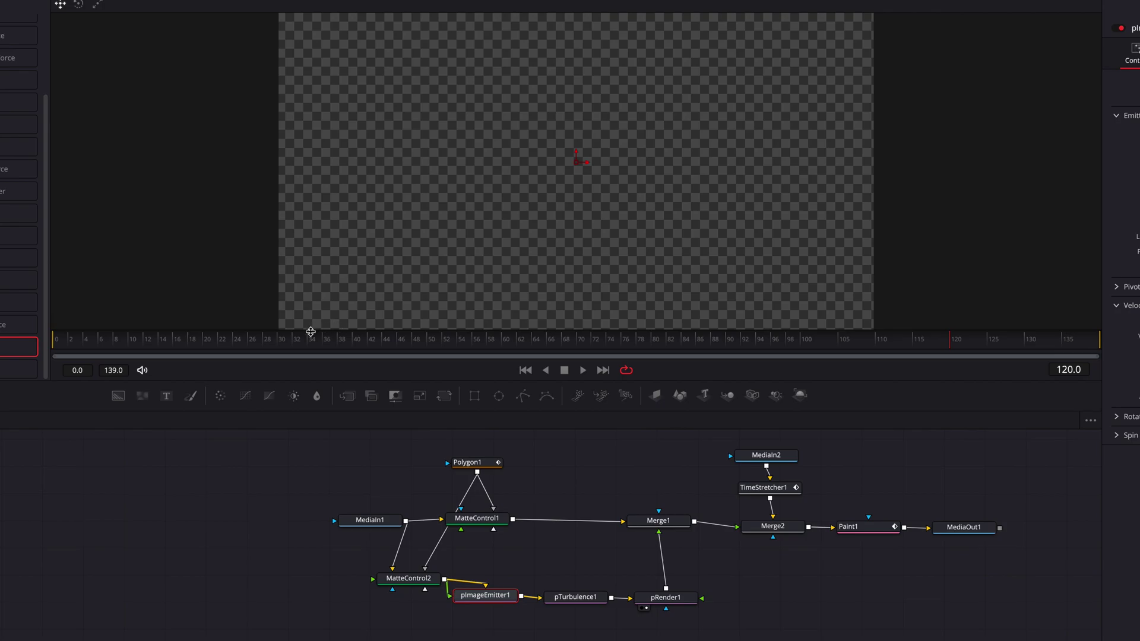
left_click_drag(301, 344, 67, 364)
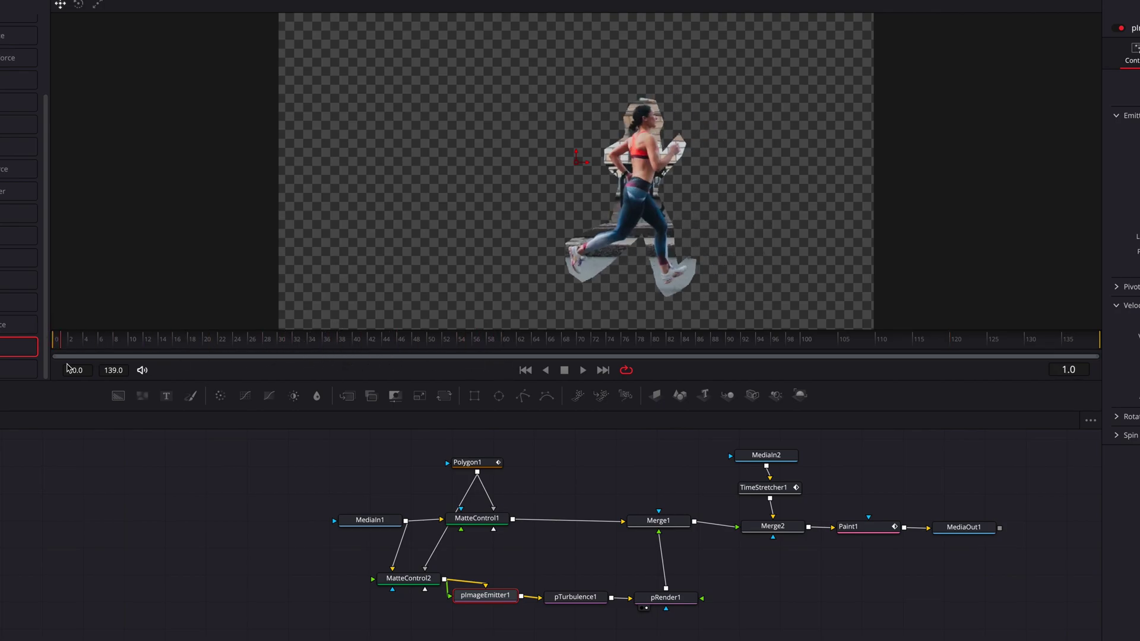
Step: Insert a pDirectionalForce node between pTurbulence1 and pRender1, placed below pTurbulence1
left_click_drag(662, 598, 686, 598)
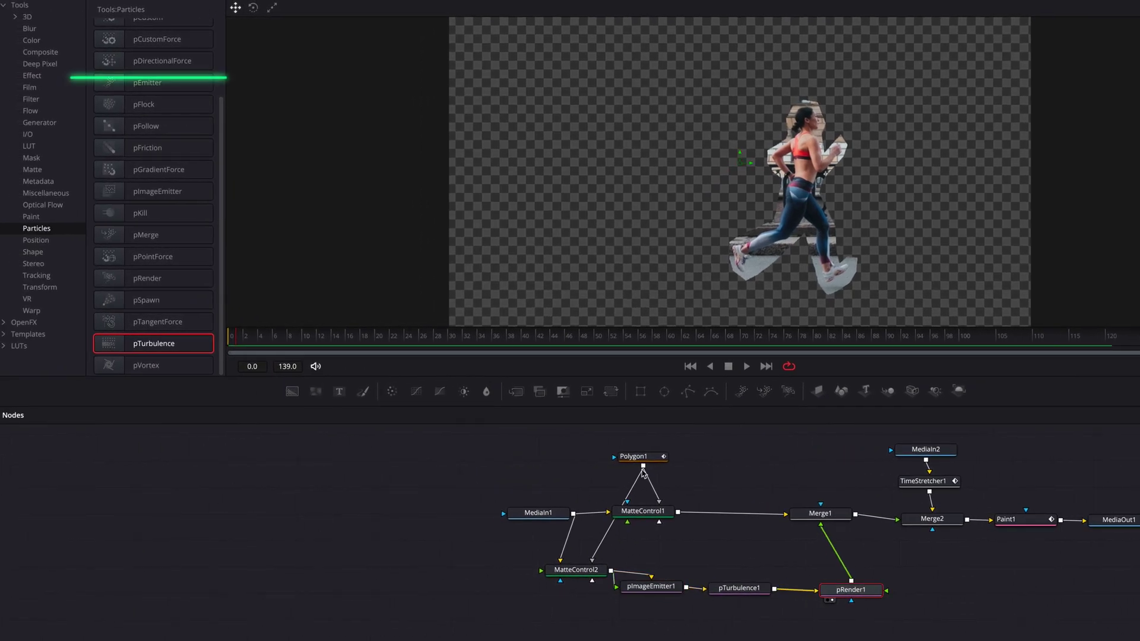
left_click_drag(143, 71, 740, 634)
left_click_drag(898, 590, 830, 592)
left_click(740, 629)
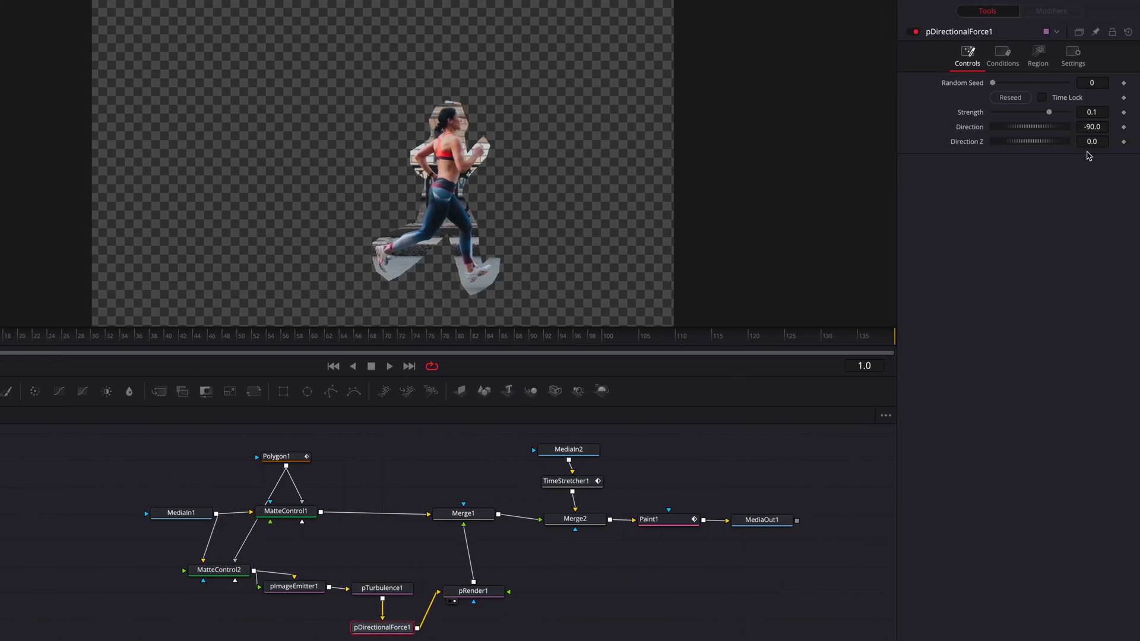
Step: Set pDirectionalForce1's Strength to -0.0009 so the particles drift upward, scrubbing the timeline to check the motion
left_click(1100, 113)
type("-0.0011")
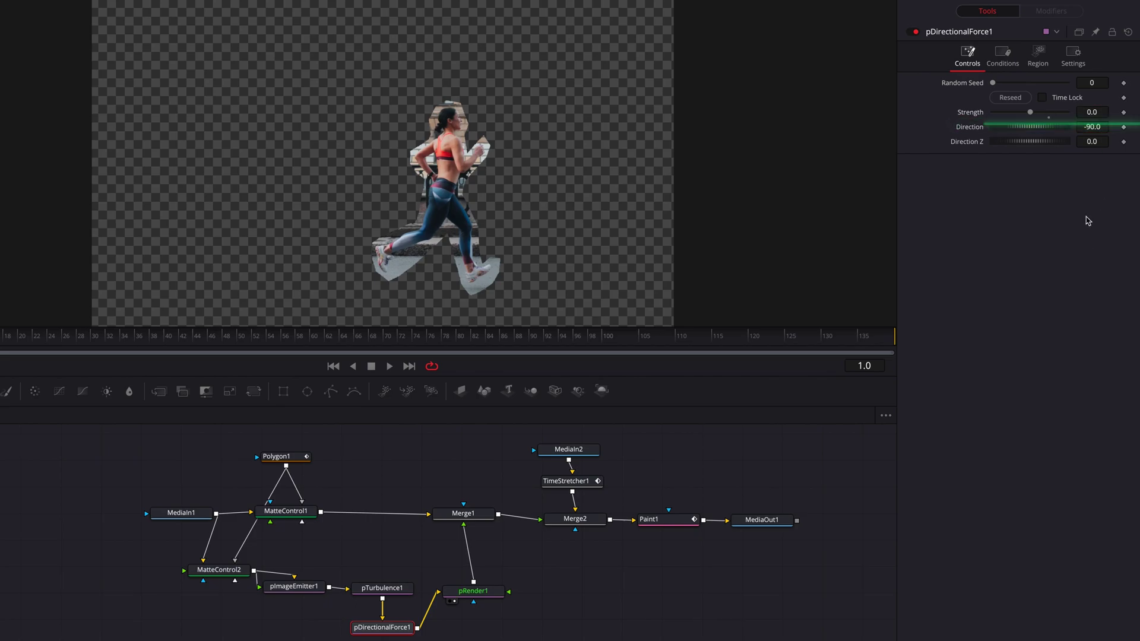
key("Return")
key("Return")
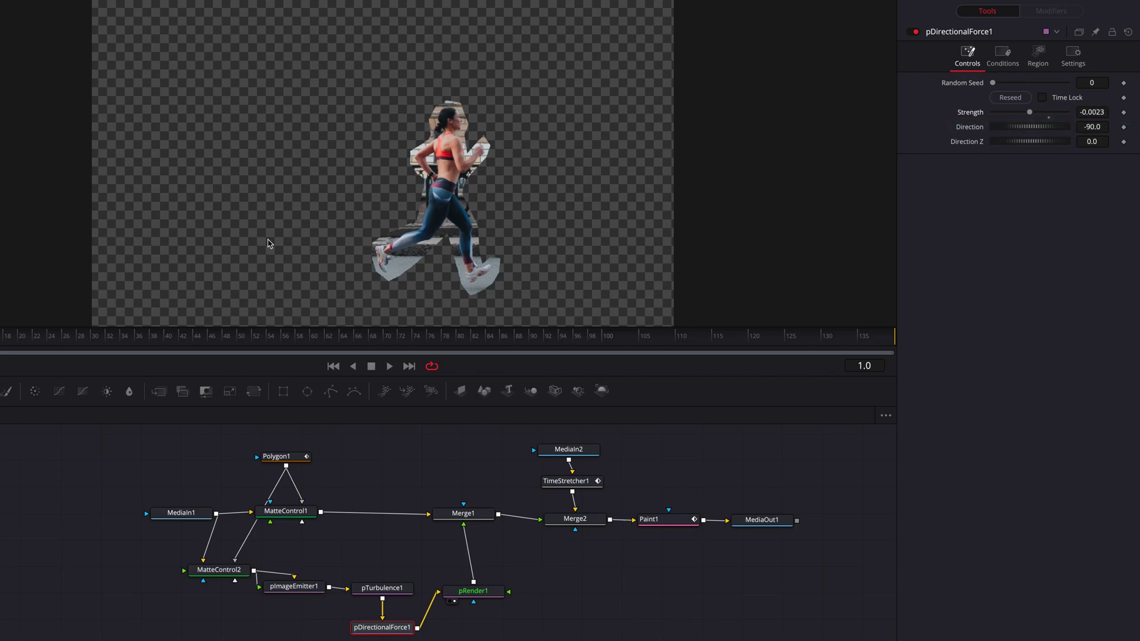
left_click_drag(192, 334, 495, 337)
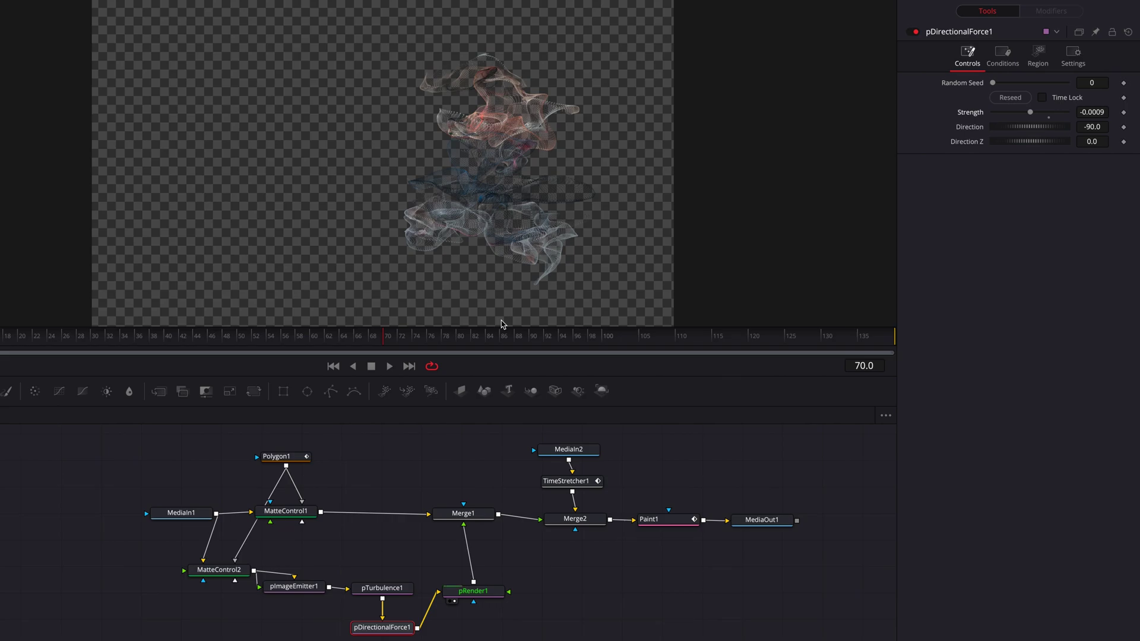
left_click_drag(81, 338, 0, 337)
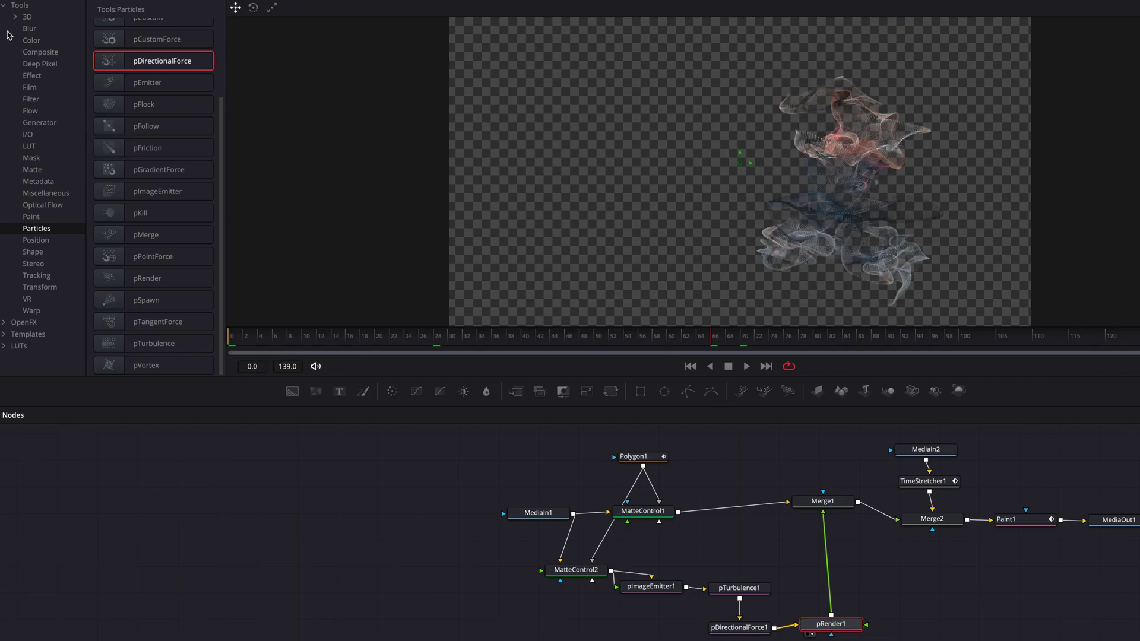
Step: Insert a Blur node between pRender1 and Merge1 and set its Blur Size to 2.8
left_click(29, 29)
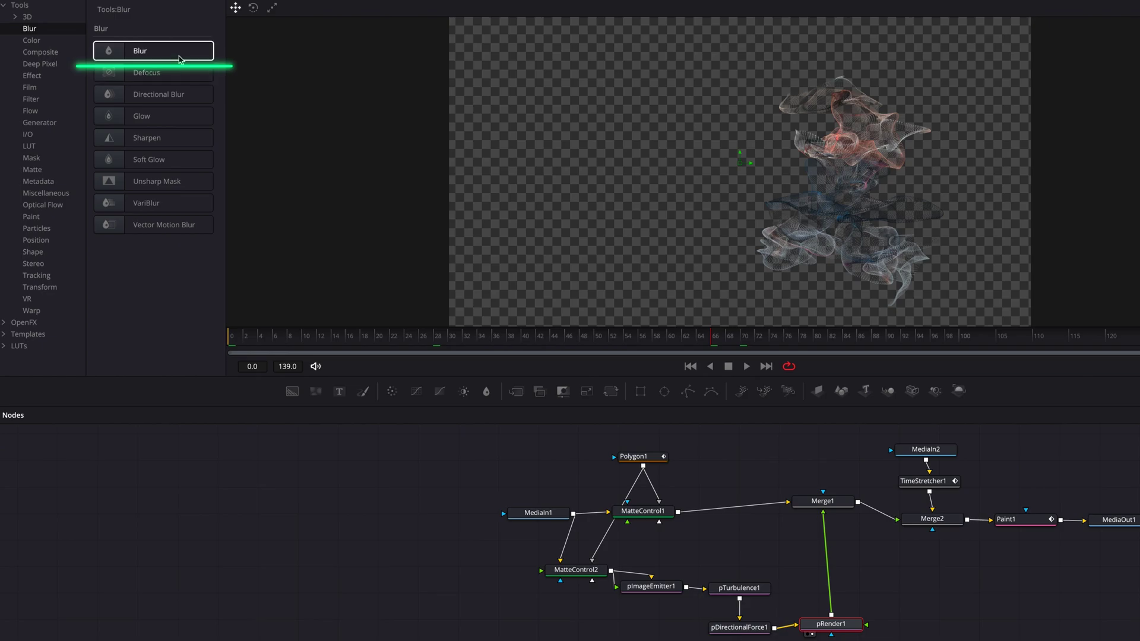
left_click_drag(180, 53, 840, 594)
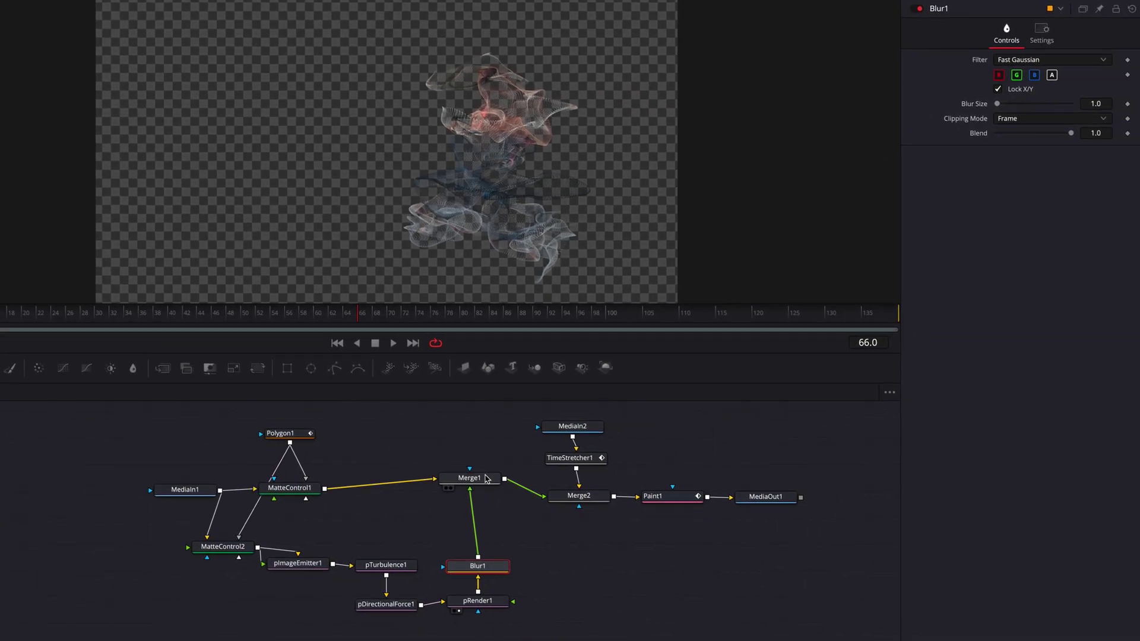
left_click(842, 502)
left_click(493, 566)
left_click_drag(1097, 104, 1110, 104)
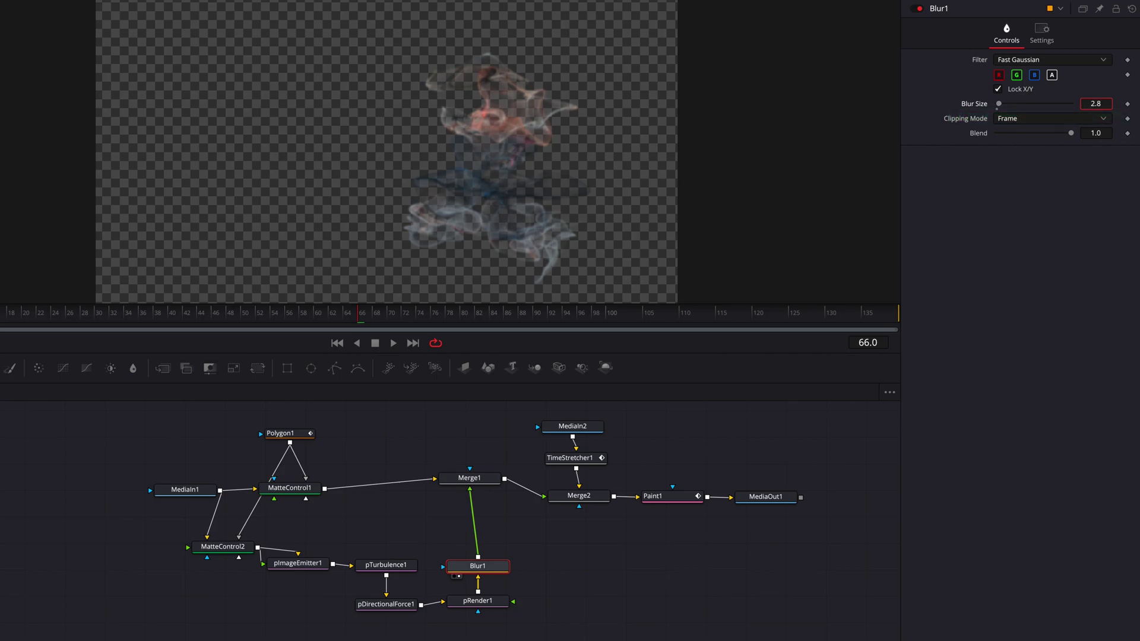
Step: Rearrange the node graph, spreading the source and particle nodes away from the Blur1 branch to free space beside it
left_click_drag(471, 478, 478, 476)
left_click_drag(184, 490, 161, 485)
left_click_drag(112, 417, 409, 617)
left_click_drag(386, 604, 306, 602)
left_click_drag(482, 605, 482, 609)
left_click_drag(67, 508, 350, 620)
left_click_drag(305, 602, 283, 605)
left_click_drag(448, 541, 522, 620)
left_click_drag(478, 604, 474, 618)
left_click(545, 565)
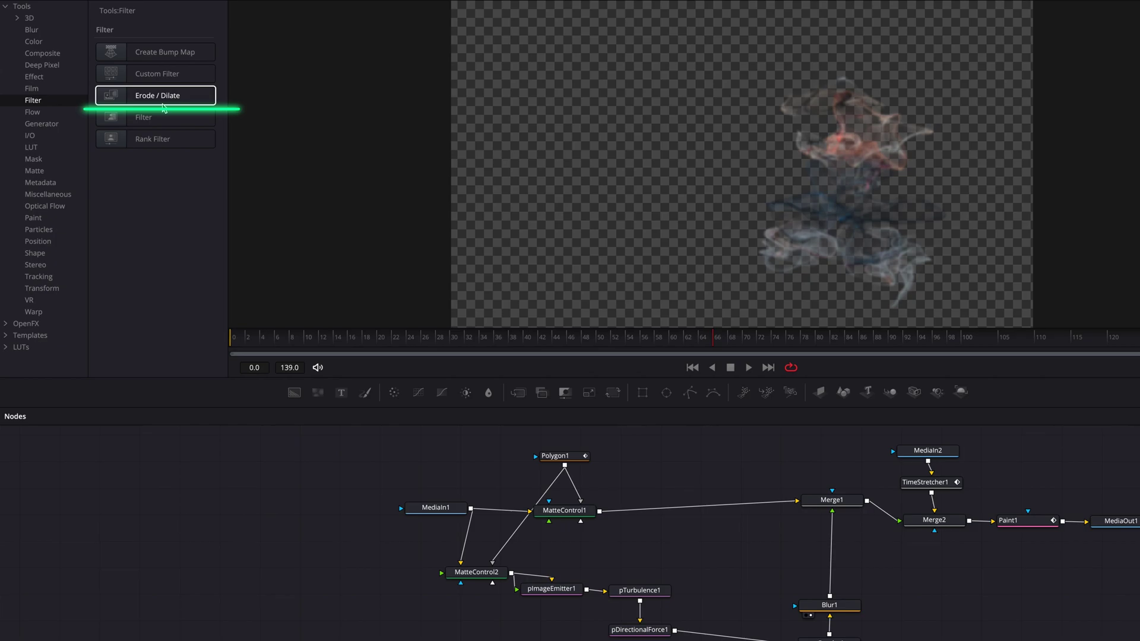
Step: Add an Erode/Dilate node fed by Blur1, with an Amount of -0.00149 and the Gaussian filter
left_click_drag(164, 108, 738, 565)
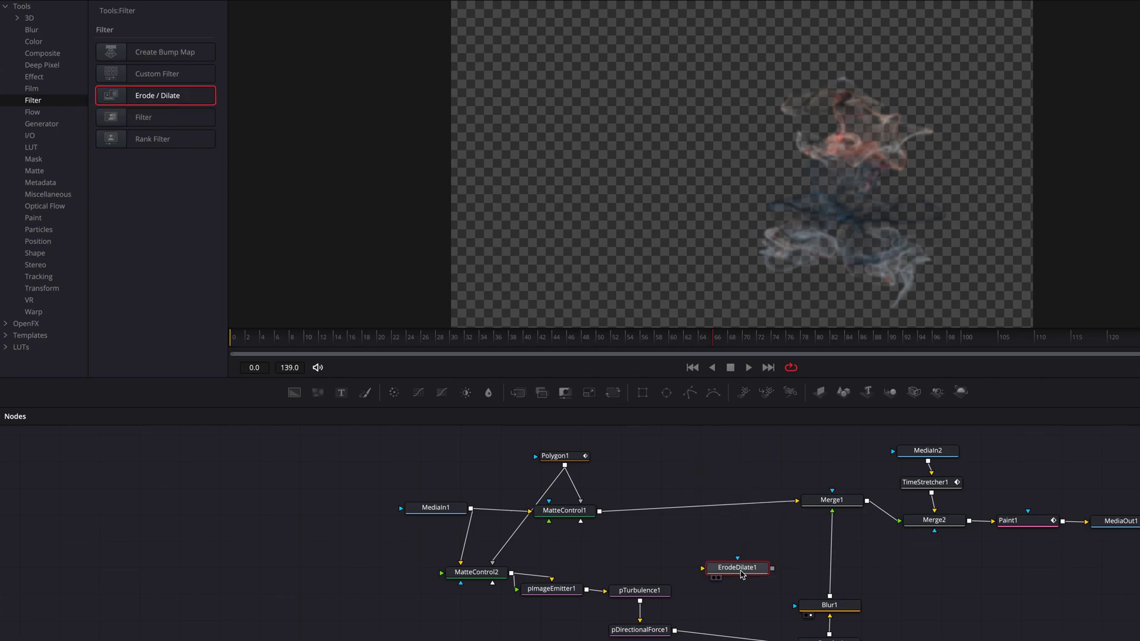
left_click_drag(475, 568, 386, 549)
left_click_drag(393, 547, 390, 546)
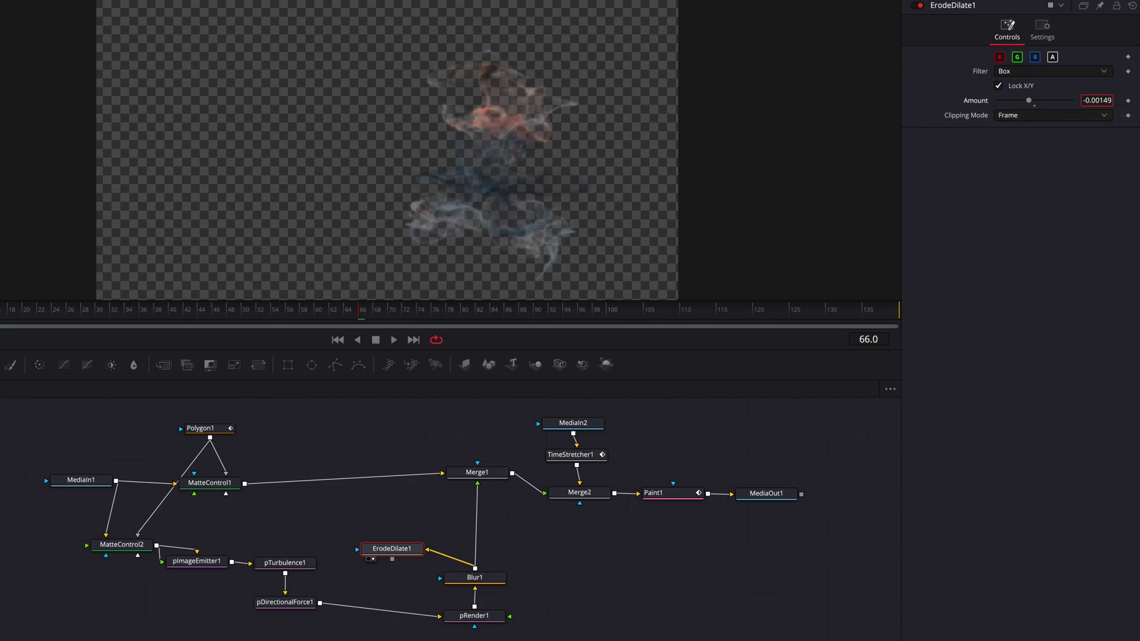
left_click(1094, 74)
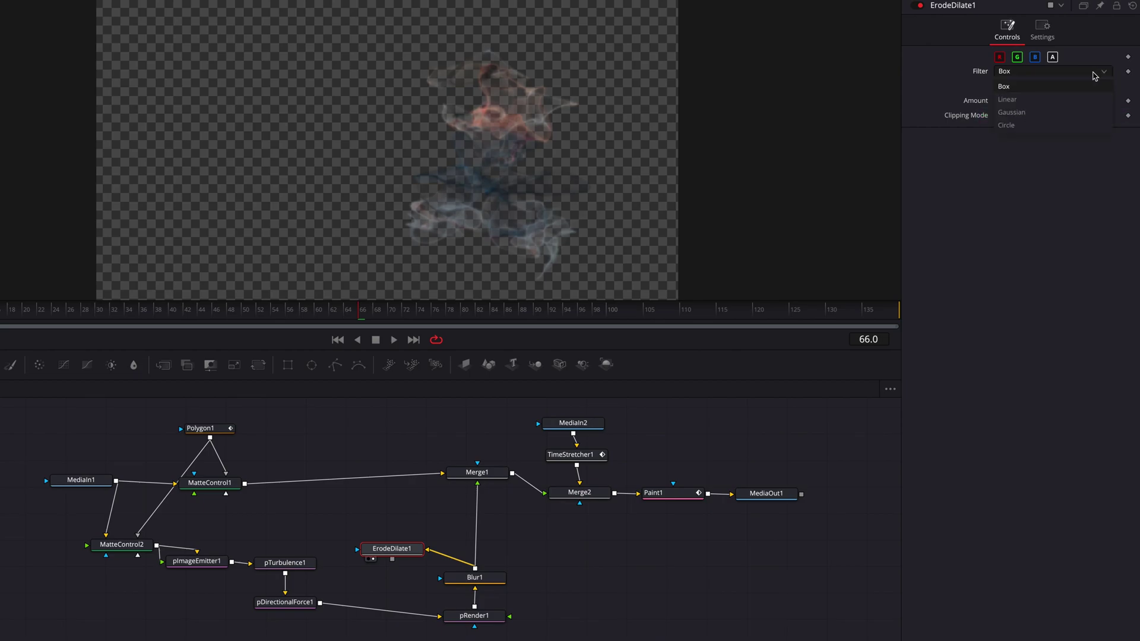
left_click(1085, 112)
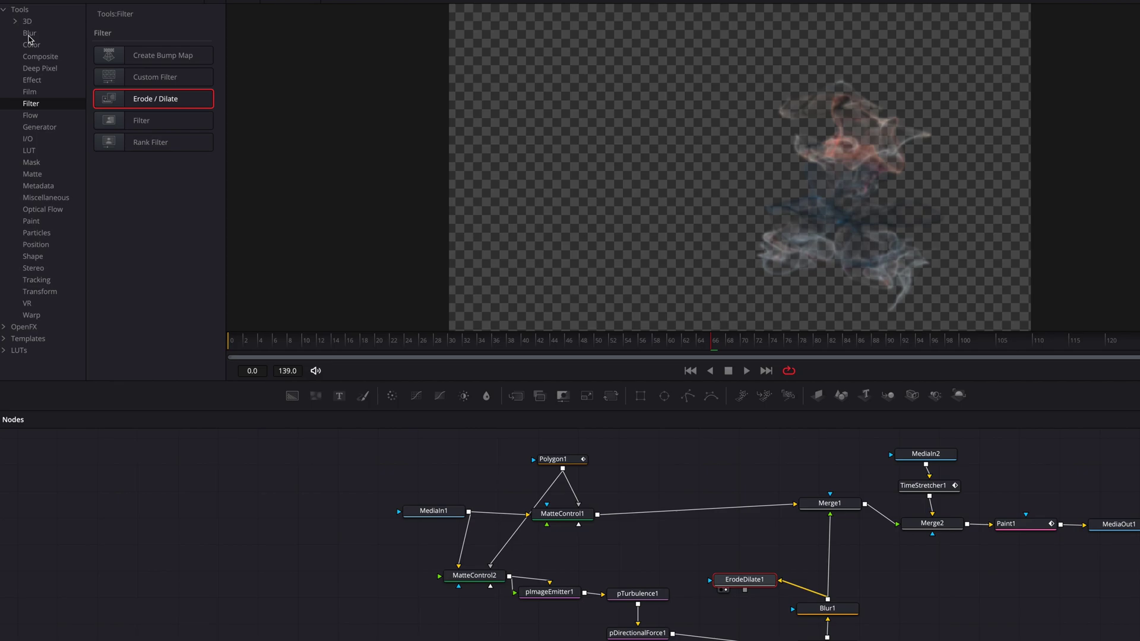
Step: Add a Sharpen node above ErodeDilate1 and feed it from ErodeDilate1's output
left_click(28, 34)
left_click_drag(219, 137, 167, 140)
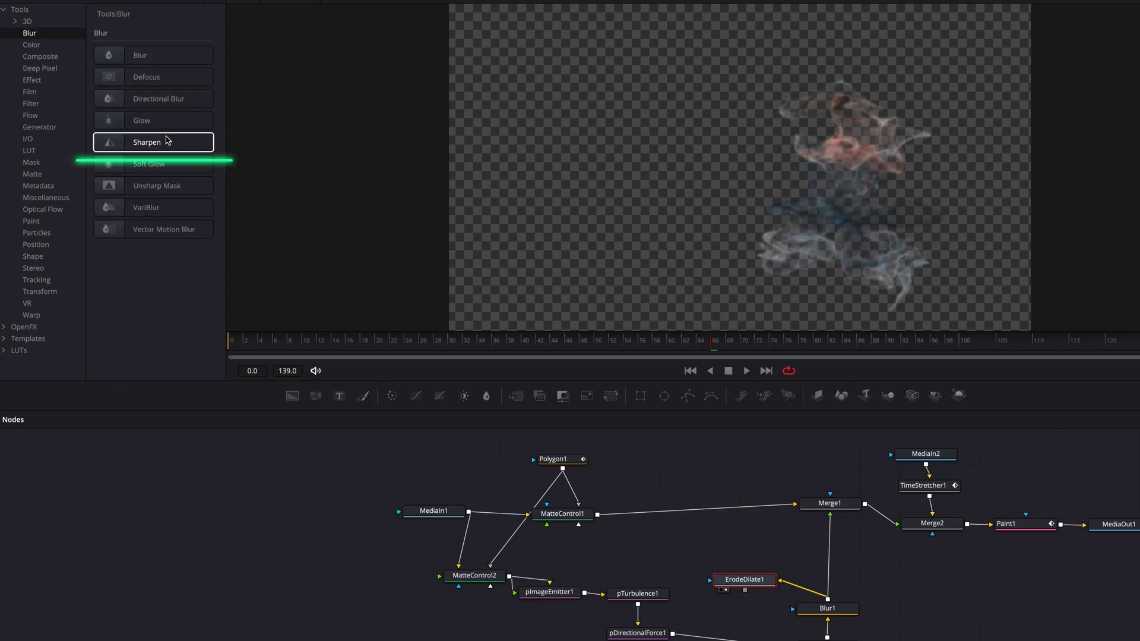
left_click_drag(167, 140, 742, 546)
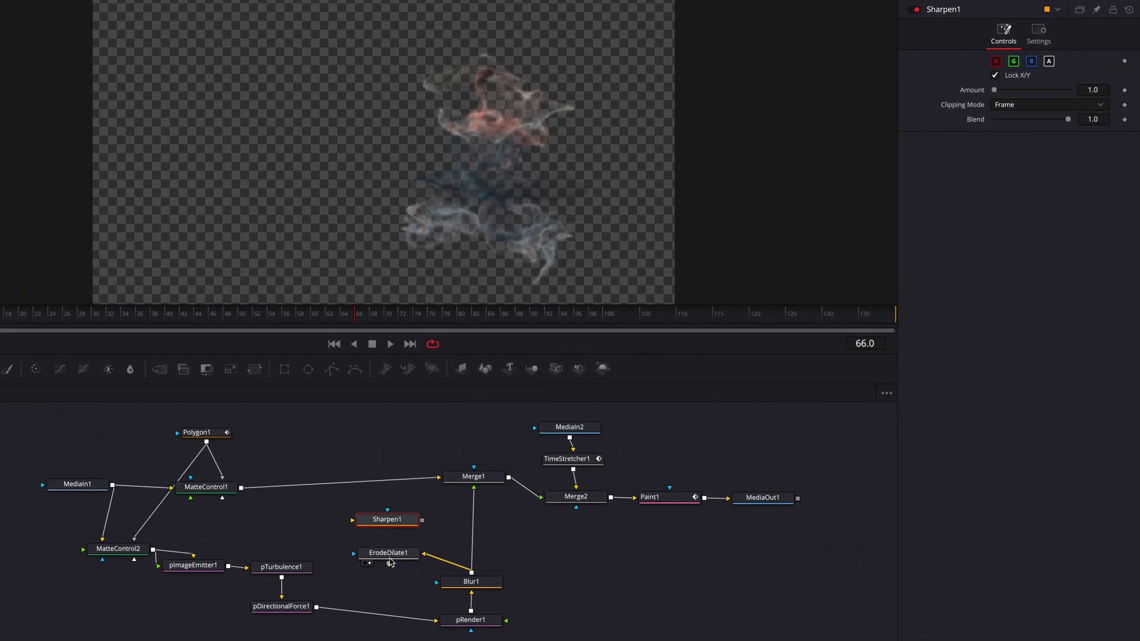
left_click_drag(508, 573, 509, 531)
Step: Set ErodeDilate1's Amount to -0.00443 and Sharpen1's Amount to 0.8
left_click_drag(391, 555, 390, 558)
mouse_move(1103, 106)
left_mouse_down()
mouse_move(1117, 107)
mouse_move(1104, 107)
left_mouse_up()
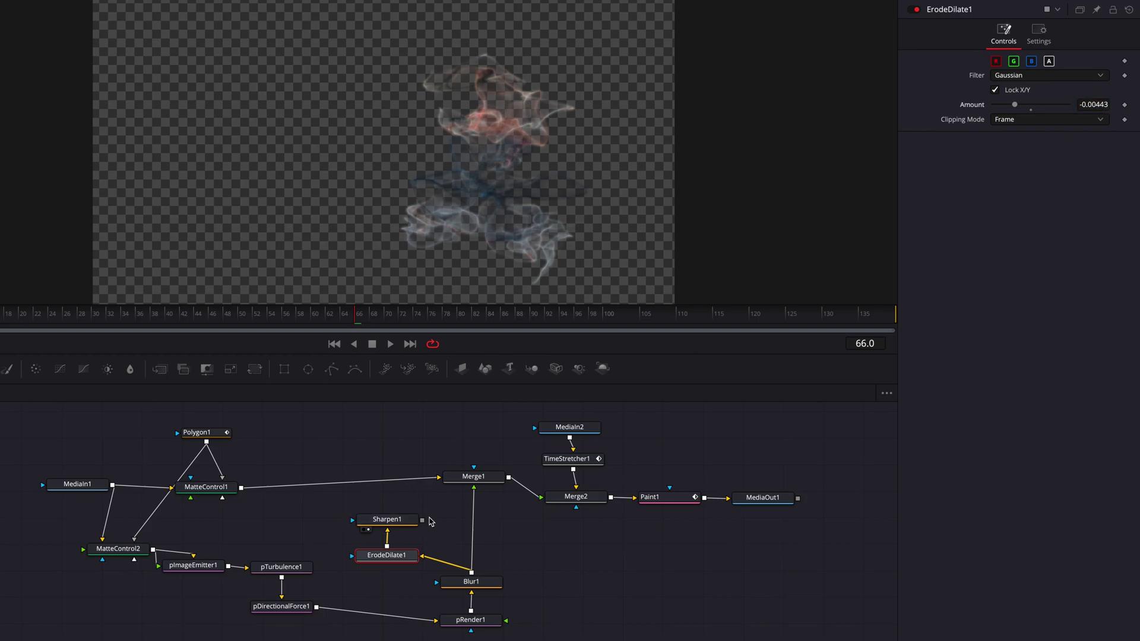
left_click(387, 520)
left_click_drag(1089, 94, 1095, 93)
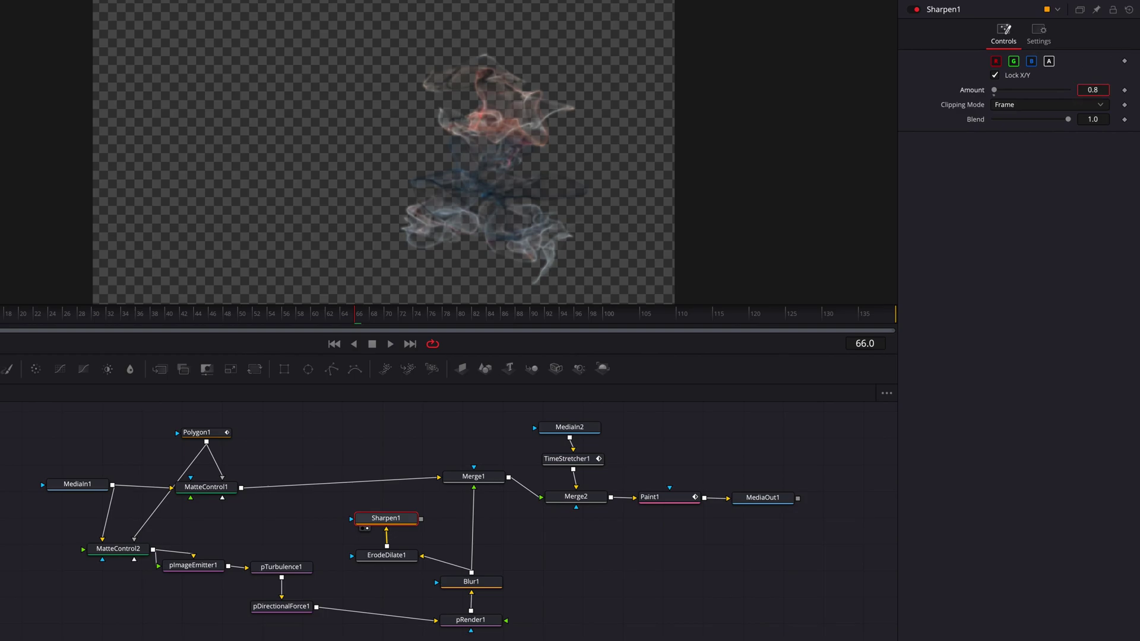
left_click_drag(1092, 89, 1090, 90)
Step: Insert a Merge node between Blur1 and Merge1, with Sharpen1 as its foreground and Screen as its apply mode
left_click_drag(159, 369, 494, 520)
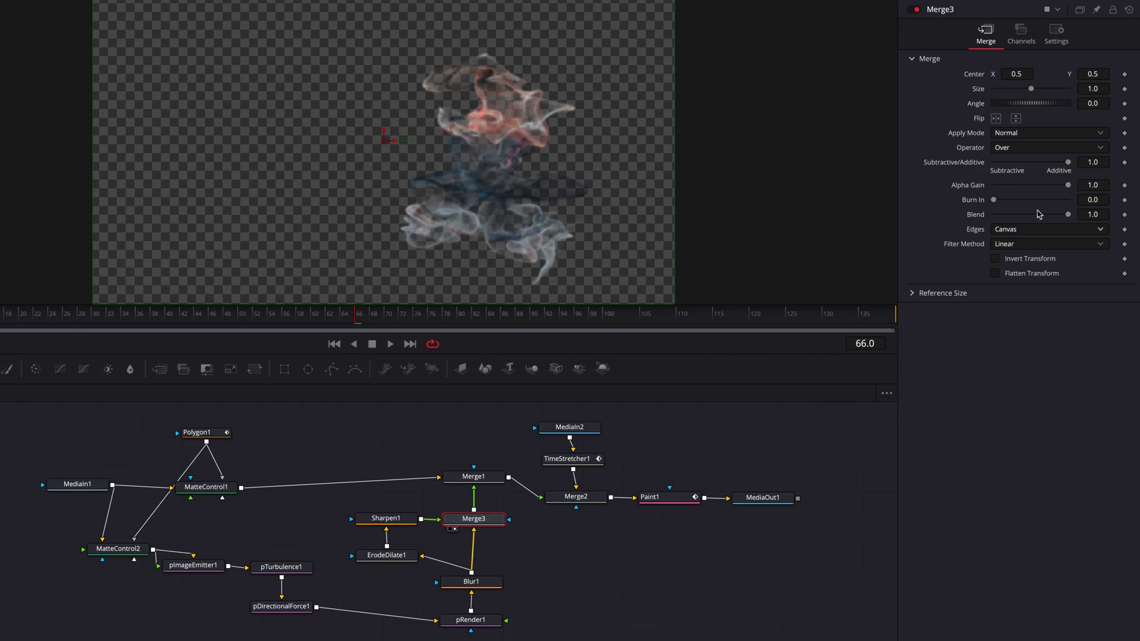
left_click(1068, 136)
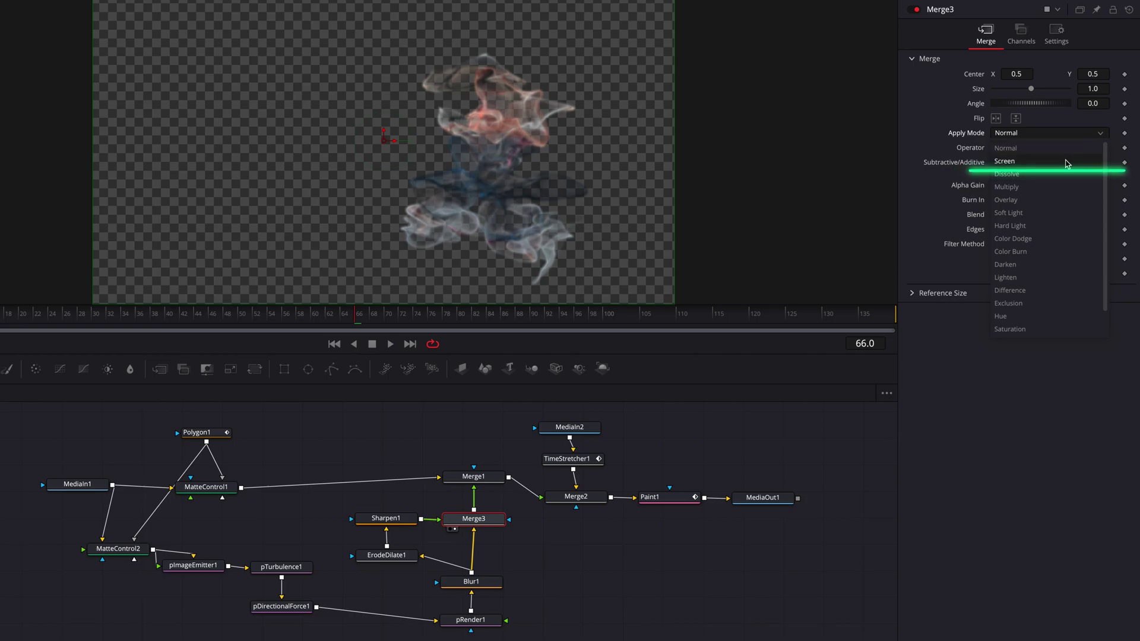
left_click(1068, 162)
Step: Move Merge1 up, insert a Soft Glow node between Merge3 and Merge1, and preview the glowing particles
left_click_drag(473, 477, 473, 458)
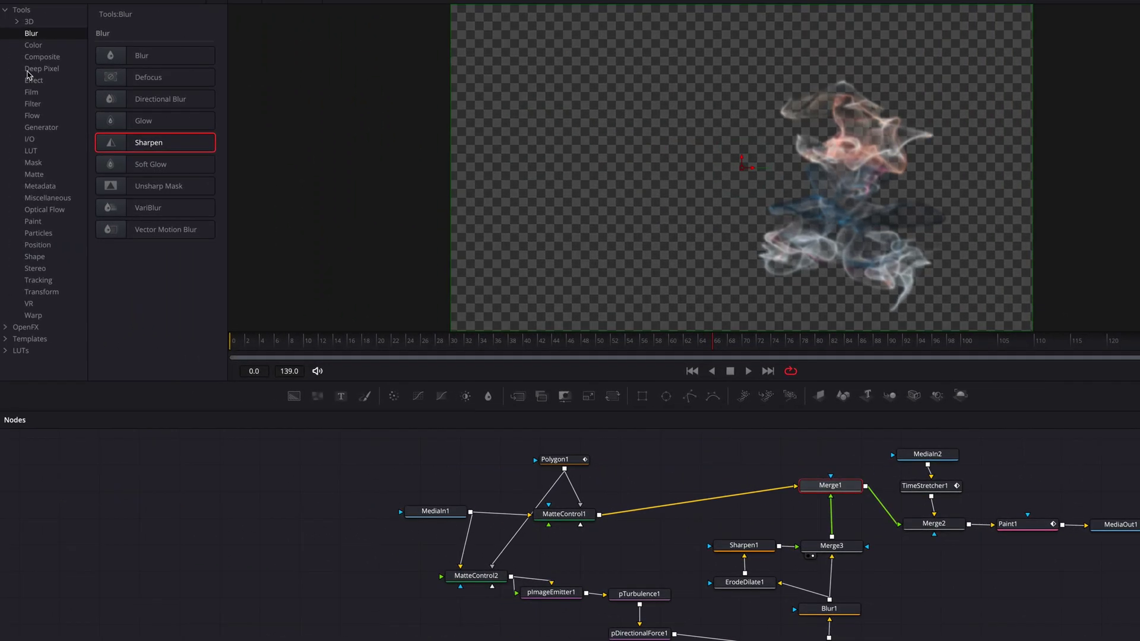
left_click(185, 173)
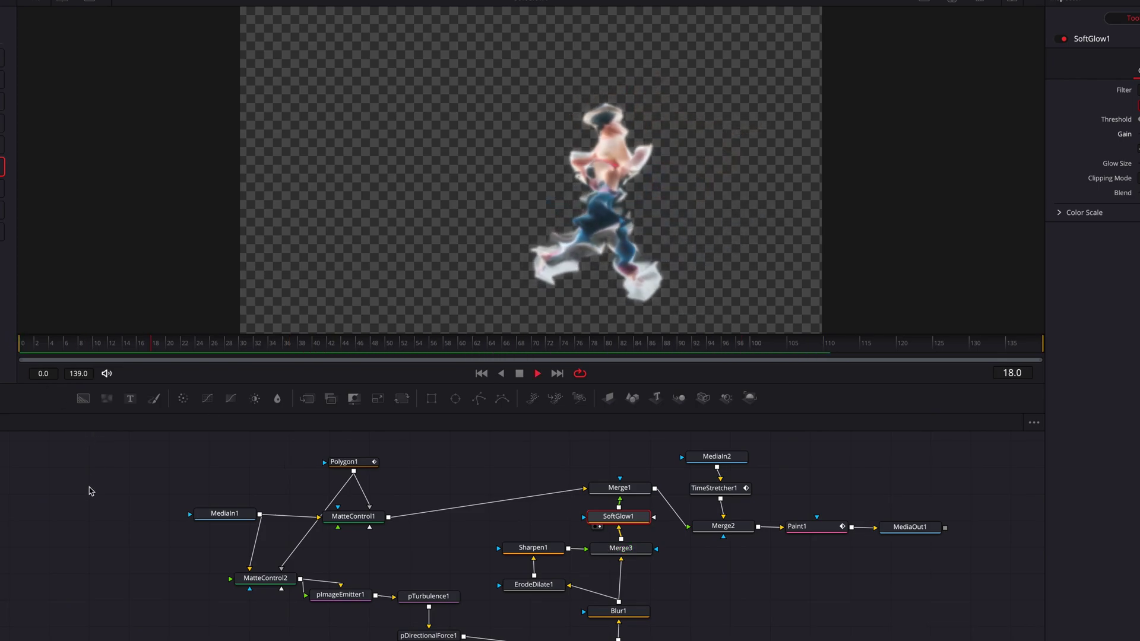
key("space")
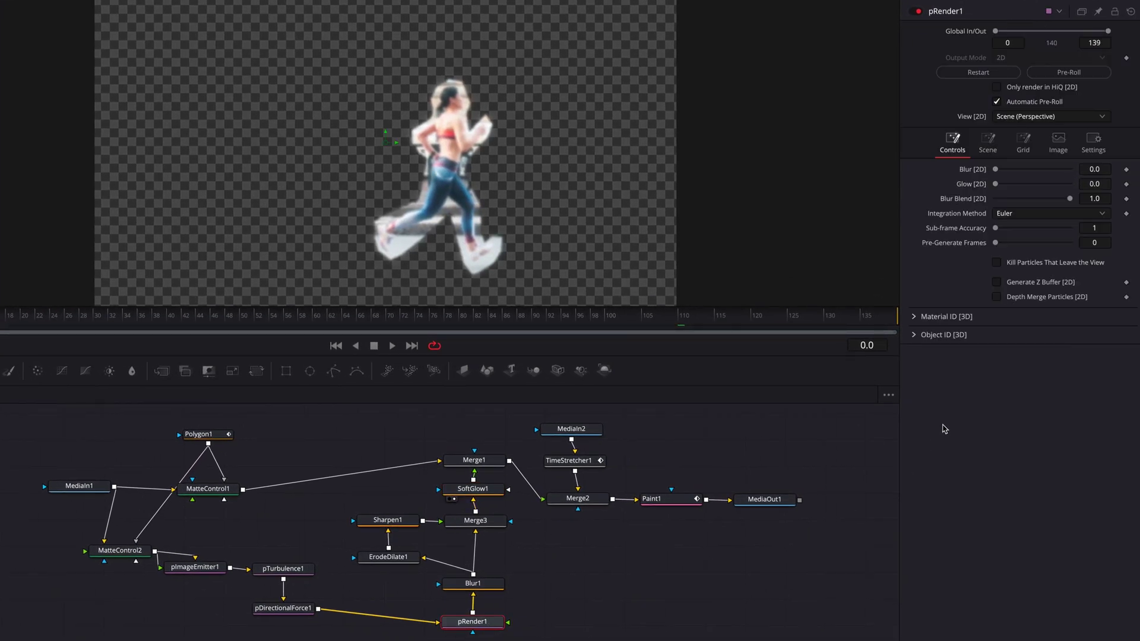
Step: Set pRender1's Pre-Generate Frames to 10
left_click(1107, 244)
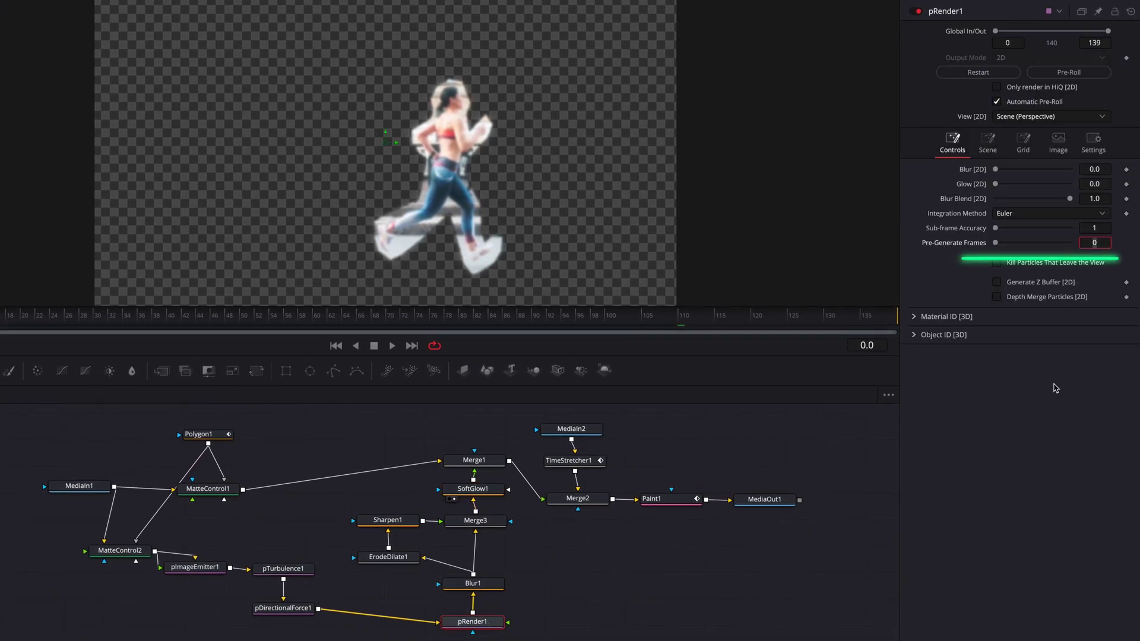
type("10")
key("Tab")
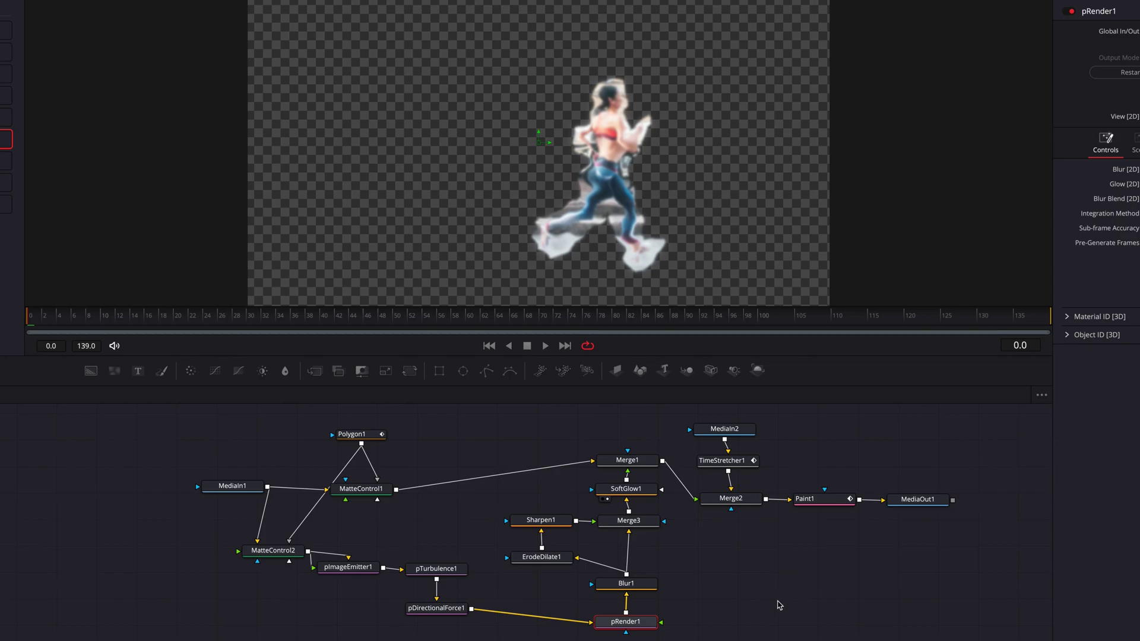
Step: Switch to the Edit page, play the cut from the first clip into the smoke effect twice, and park the playhead at 01:00:03:02
left_click(477, 631)
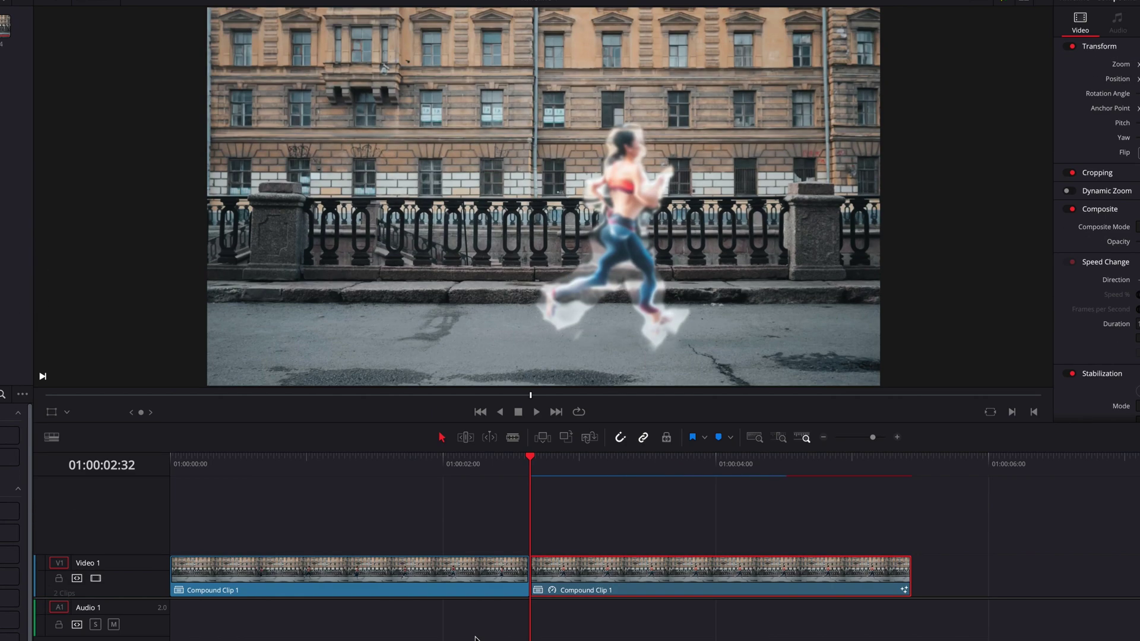
left_click(312, 466)
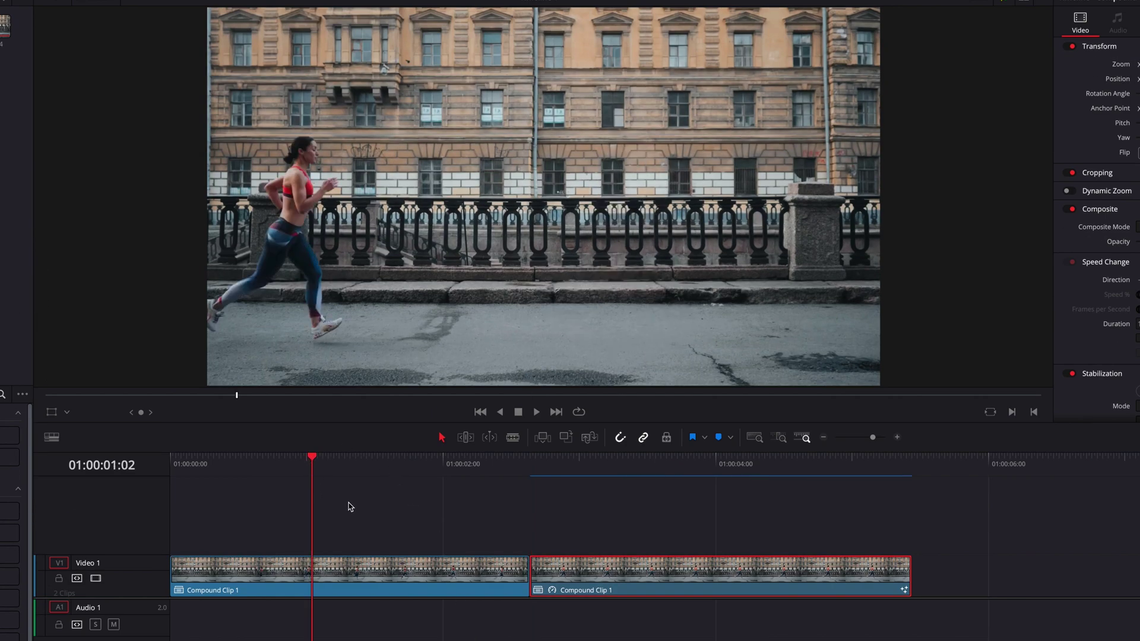
key("space")
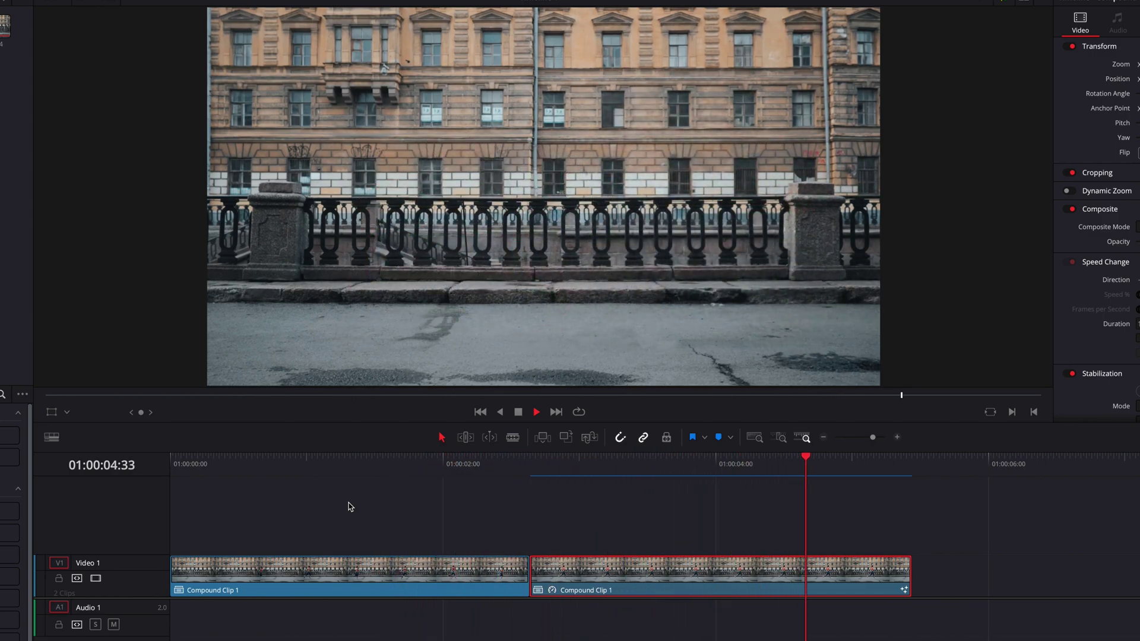
left_click(268, 465)
key("space")
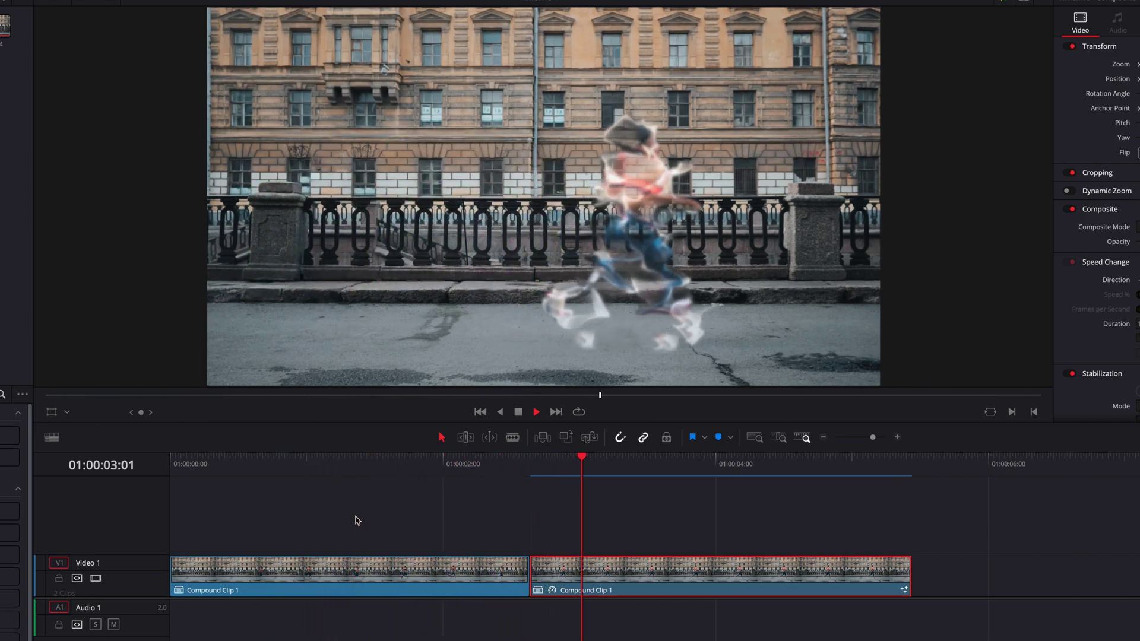
key("space")
left_click(585, 474)
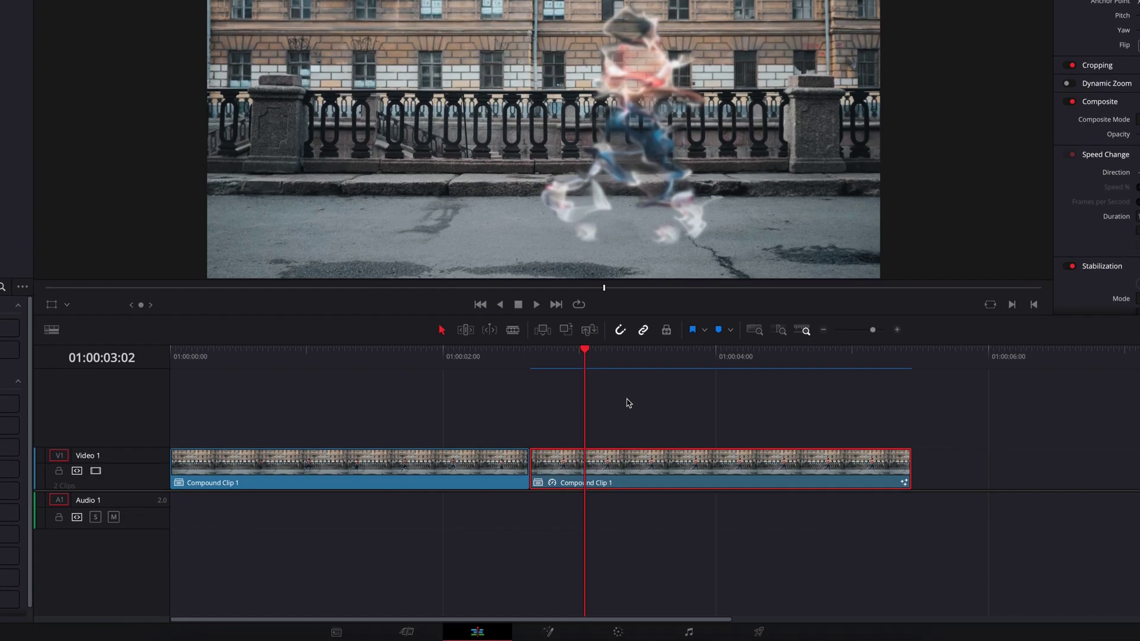
Step: Return to the Fusion page and set pTurbulence1's X Strength to 0.116 and Density to 55.9
left_click(547, 632)
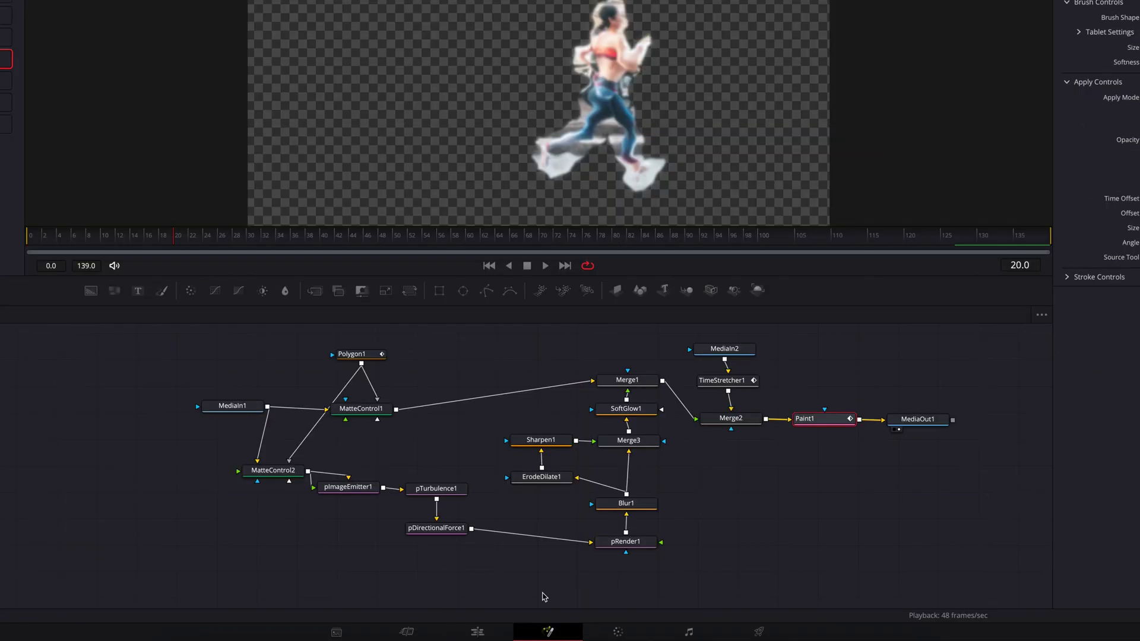
left_click(454, 490)
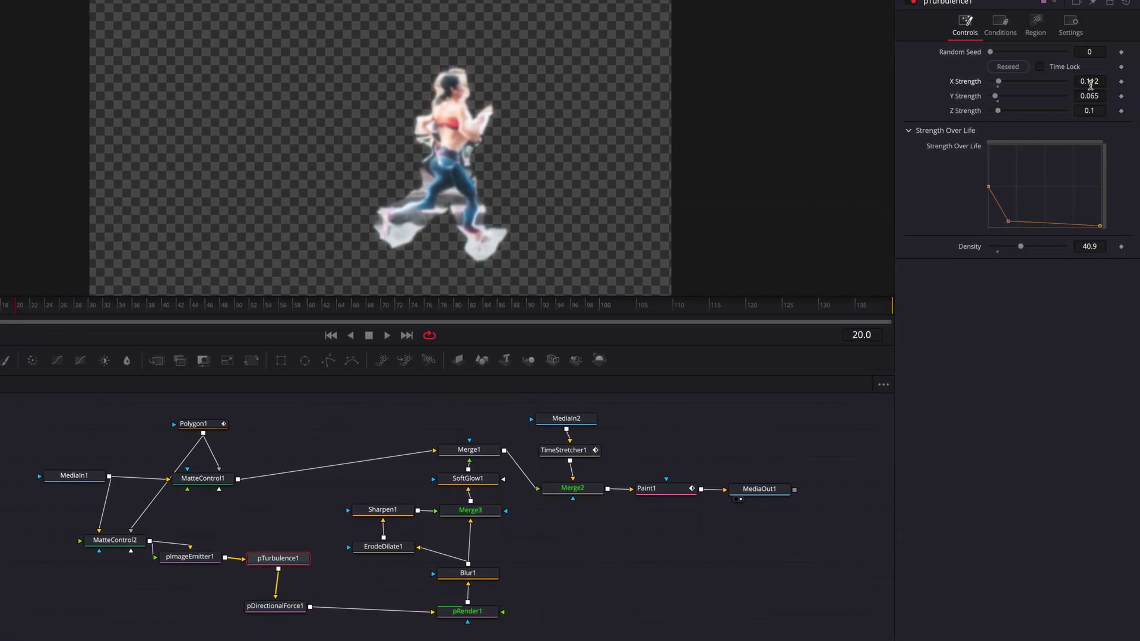
left_click_drag(1089, 85, 1092, 85)
left_click_drag(1021, 247, 1033, 246)
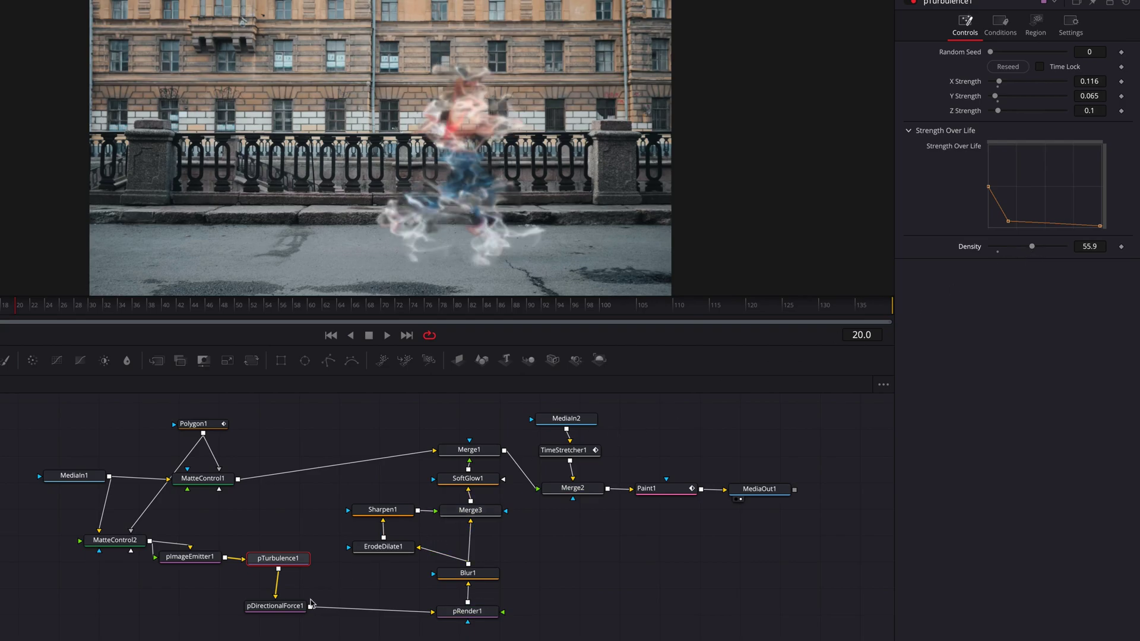
Step: Set pImageEmitter1's X Density to 4
left_click(204, 558)
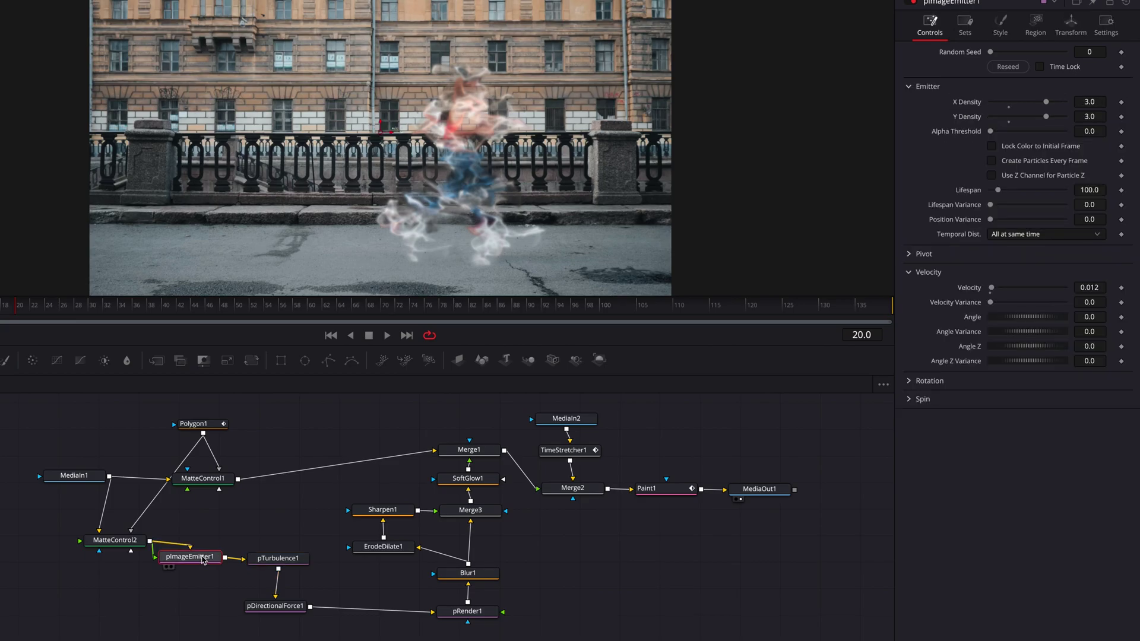
left_click(1090, 102)
type("4")
key("Return")
Step: Set ErodeDilate1's Amount to about -0.0055 and check Sharpen1's settings
left_click(383, 546)
left_click_drag(1098, 96, 1085, 95)
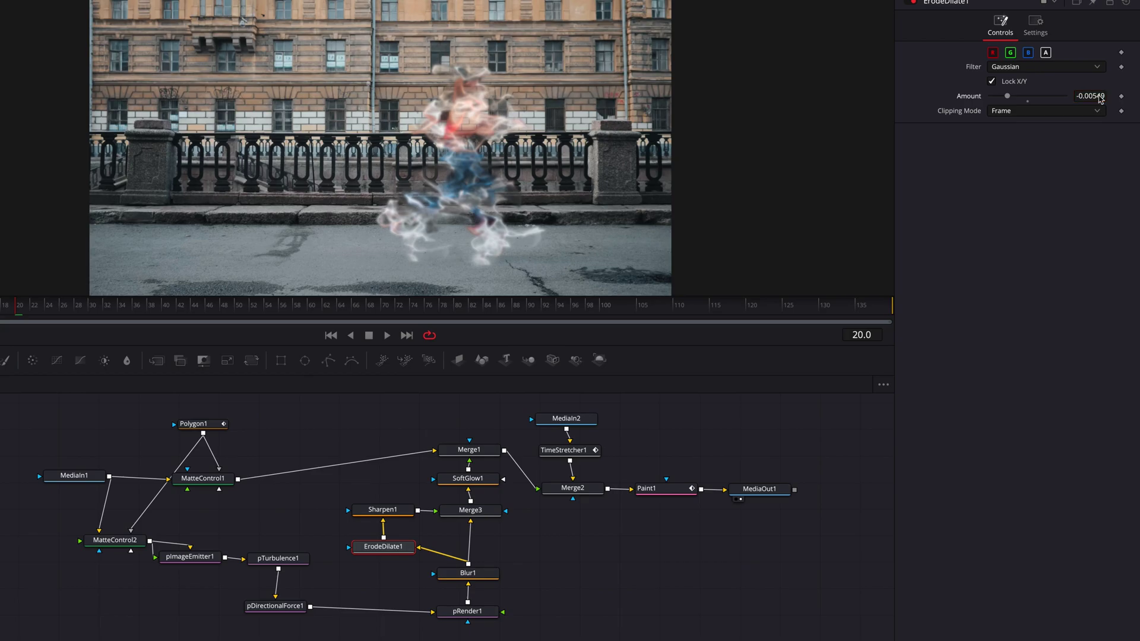
left_click(383, 510)
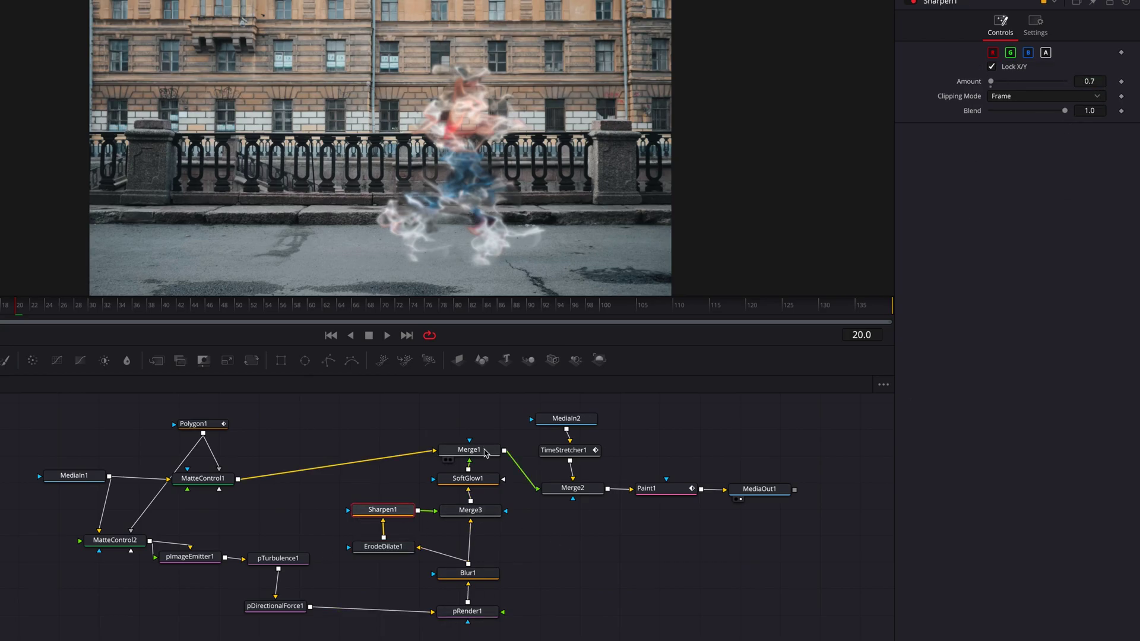
Step: Check pRender1's settings and preview the composited smoke at frames 38 and 81
left_click(467, 611)
left_click_drag(172, 308, 150, 308)
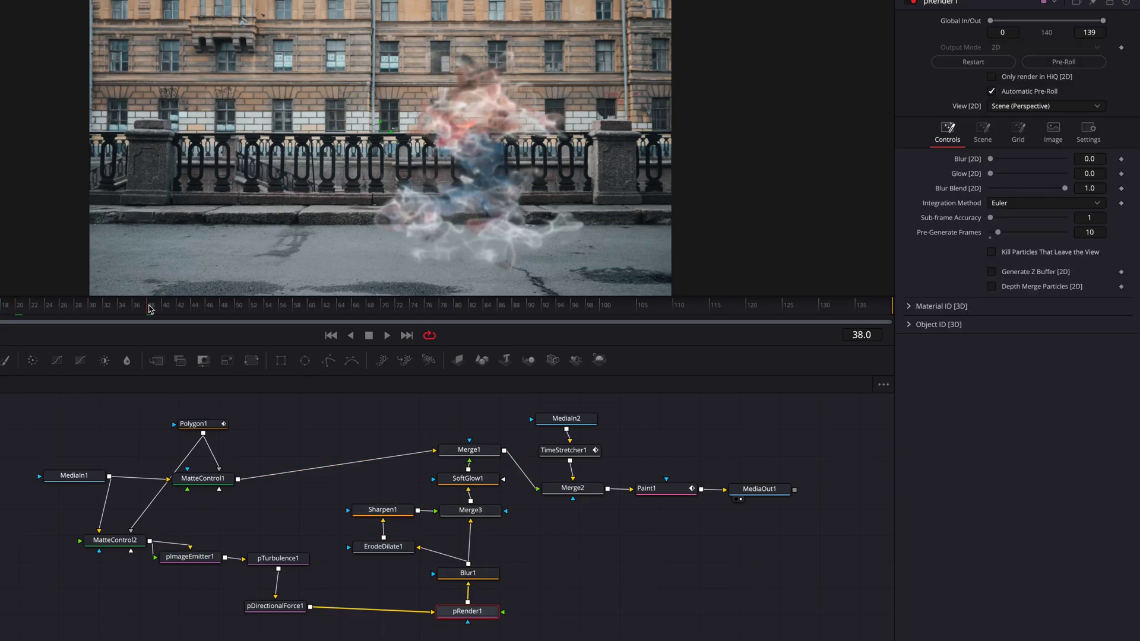
left_click(461, 308)
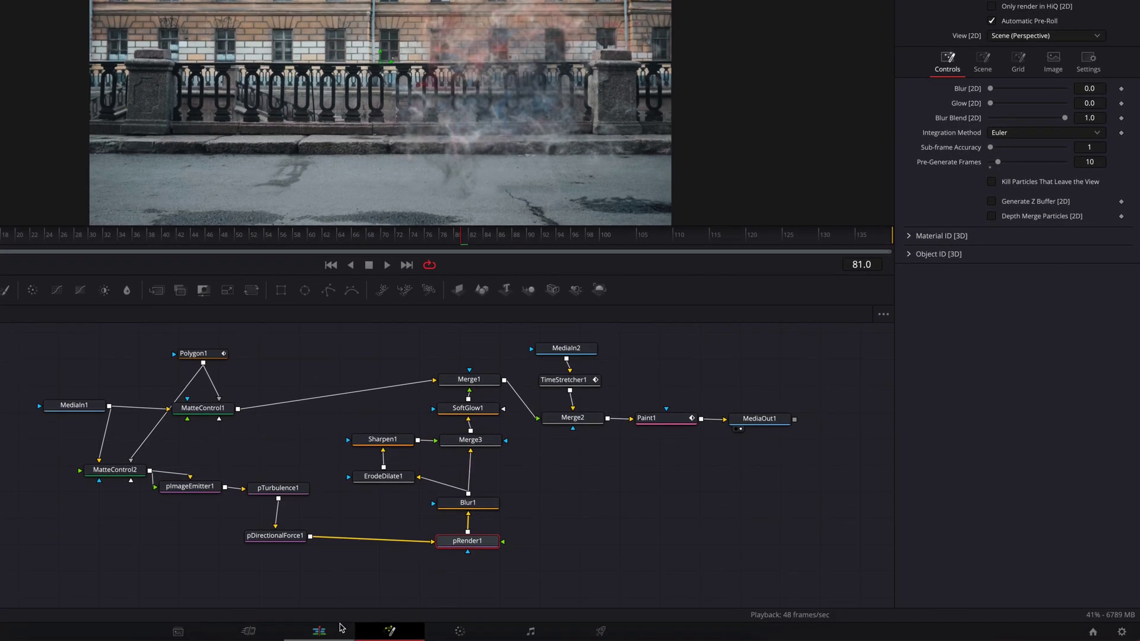
Step: Go back to the Edit page and play the timeline from within the first clip to review the adjusted smoke effect
left_click(319, 631)
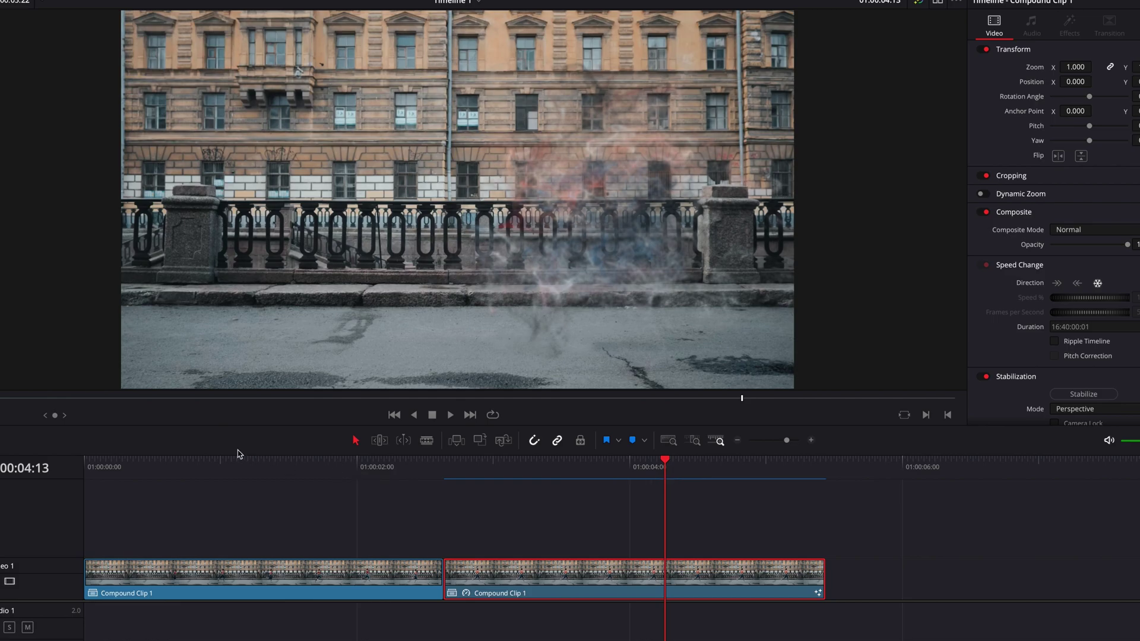
left_click(219, 463)
key("space")
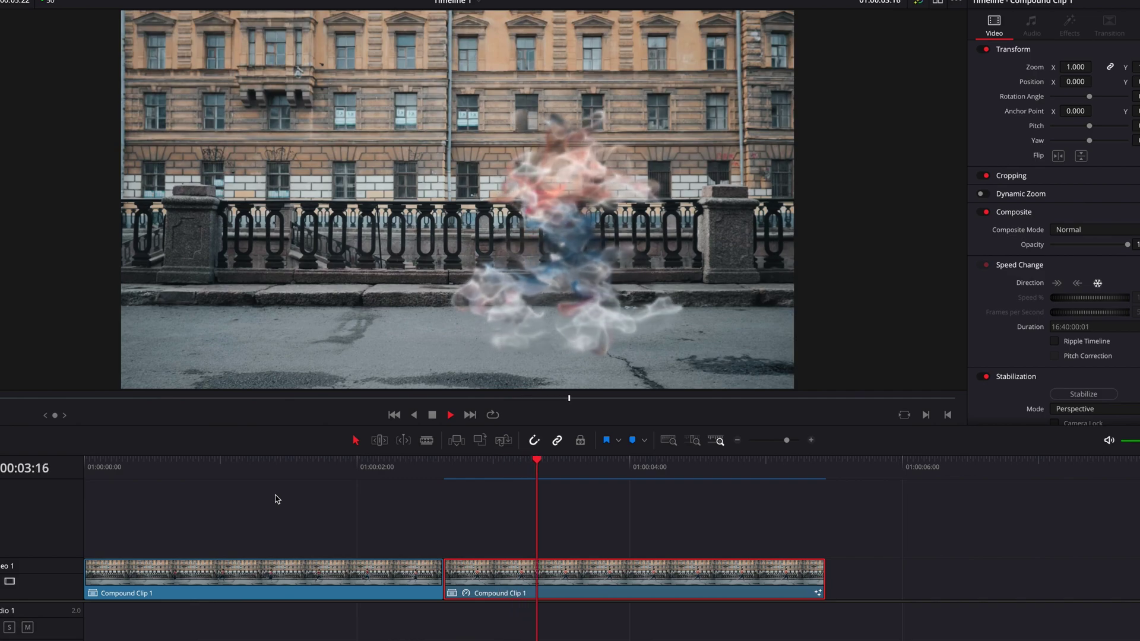
left_click(255, 466)
key("space")
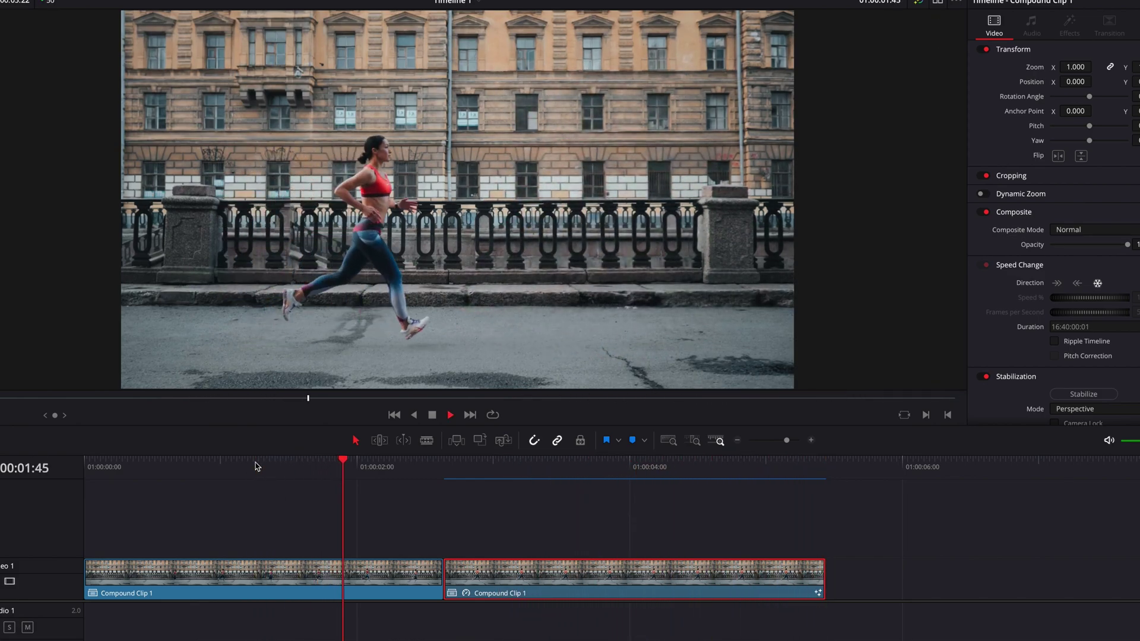